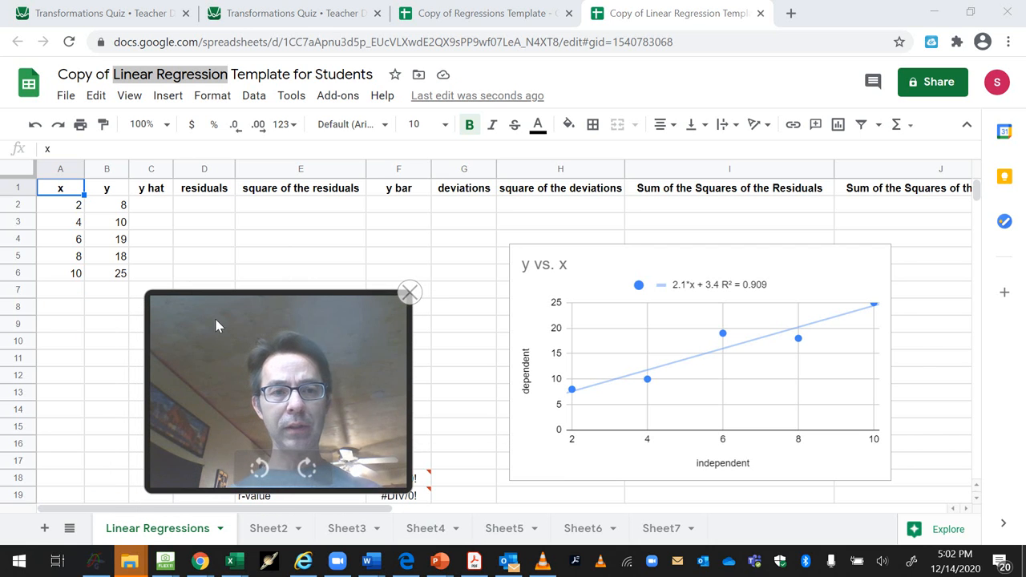
Step: Clear the existing x and y data from A2:B6 on Sheet2
drag(206, 311, 196, 212)
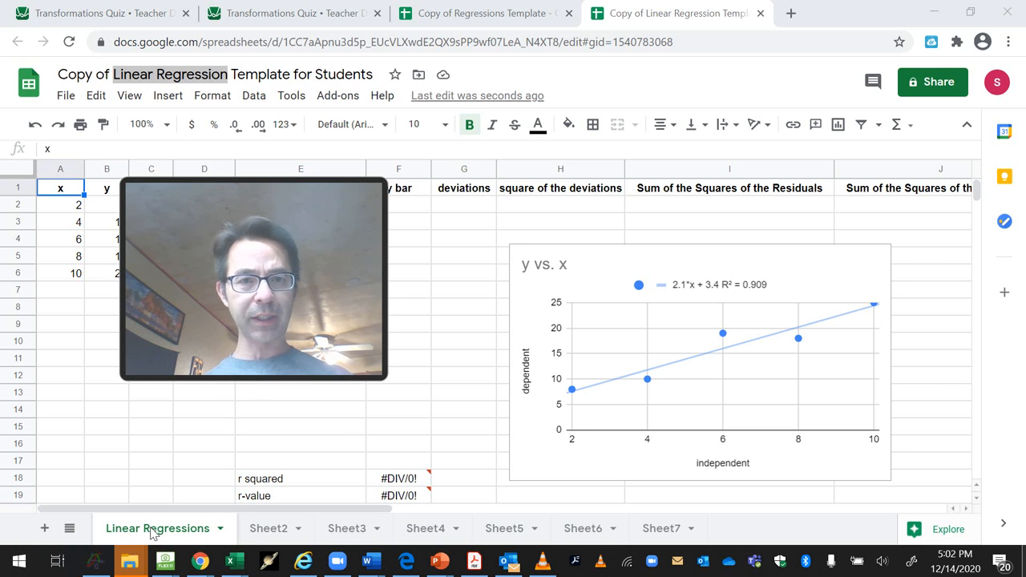
click(267, 529)
drag(290, 206, 751, 41)
drag(56, 206, 91, 276)
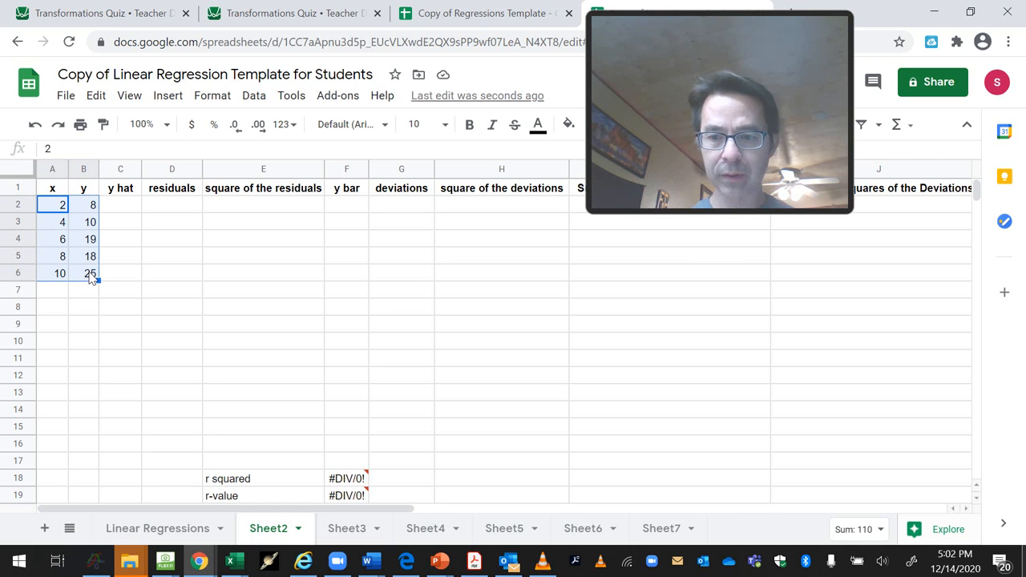
key(Delete)
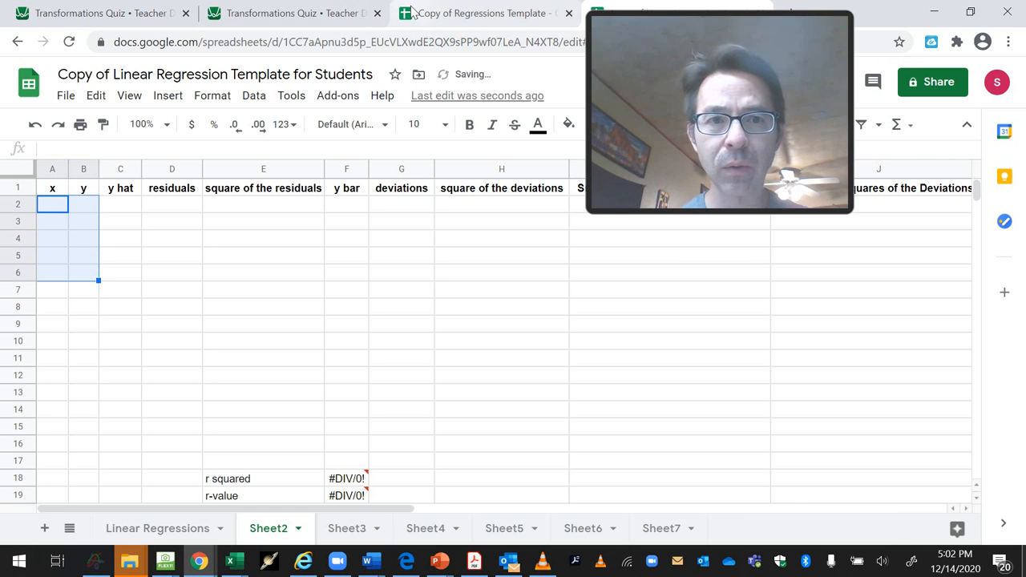
Step: Copy data set 5, cells J2:K12, from the Data sets sheet of the Copy of Regressions Template spreadsheet
click(471, 21)
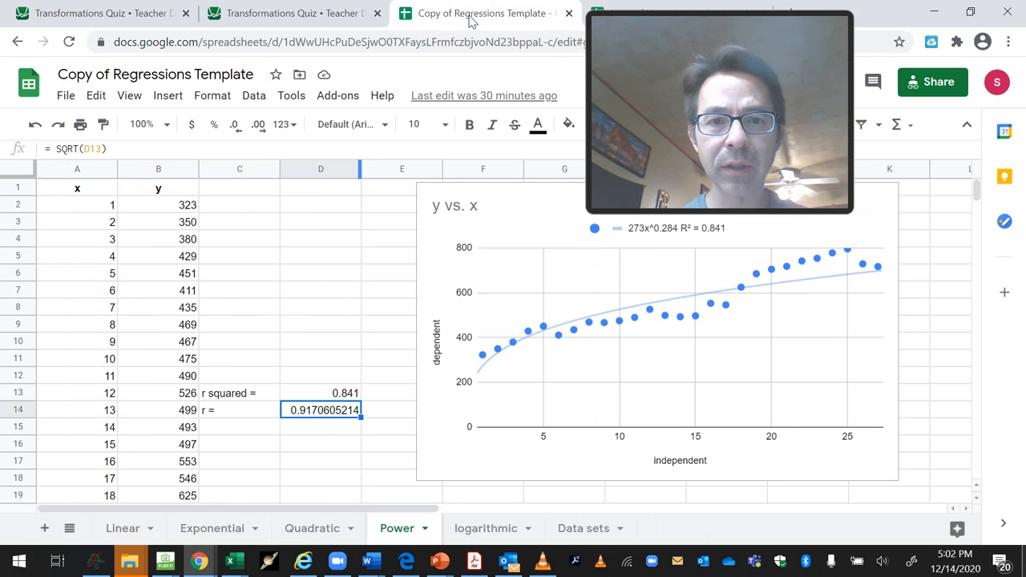
click(578, 531)
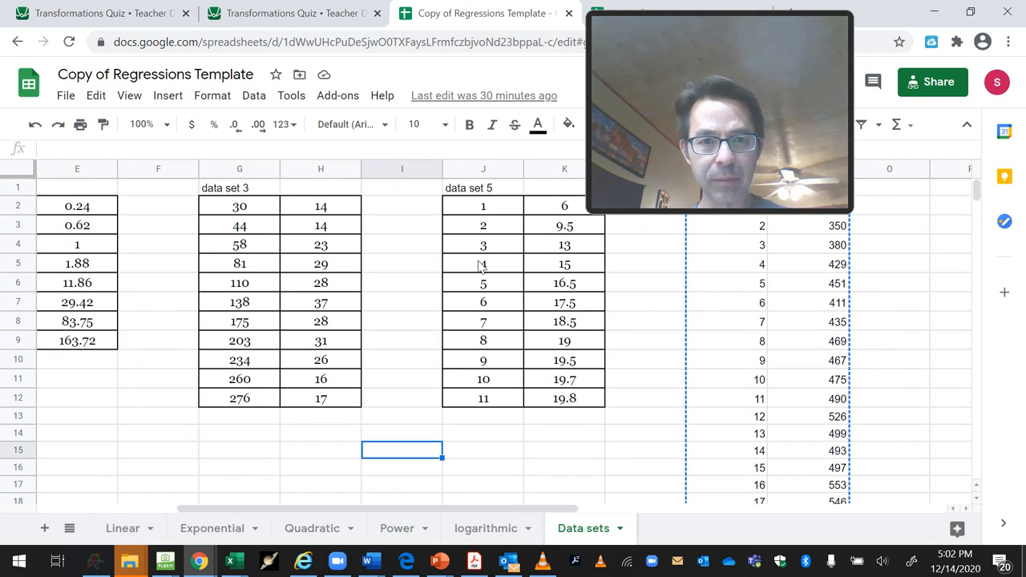
click(473, 211)
drag(473, 211, 559, 399)
key(ctrl+c)
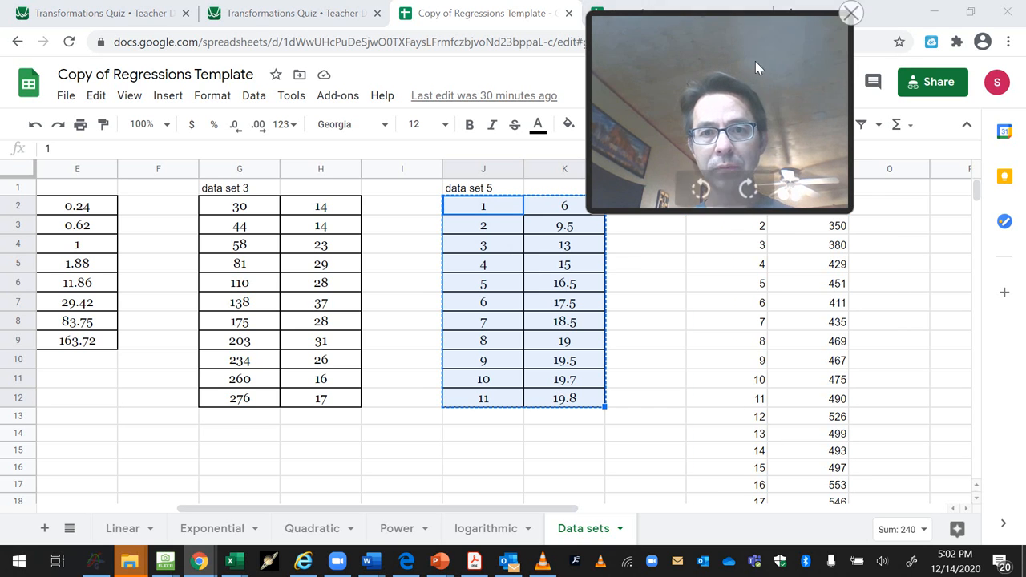
Step: Paste the copied data set into the x and y columns from A2 on Sheet2 of the Linear Regression Template copy
click(709, 14)
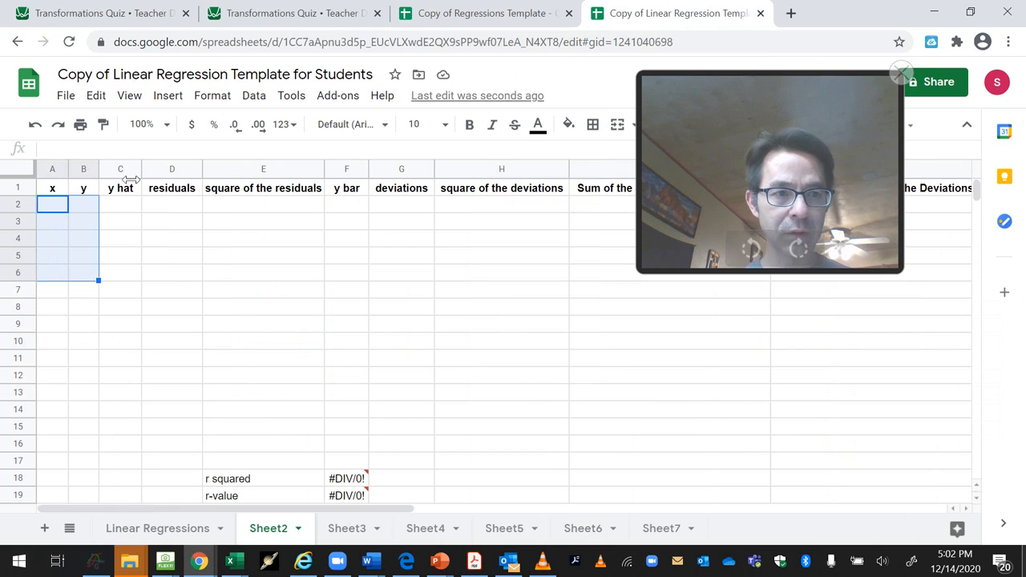
click(64, 206)
key(ctrl+v)
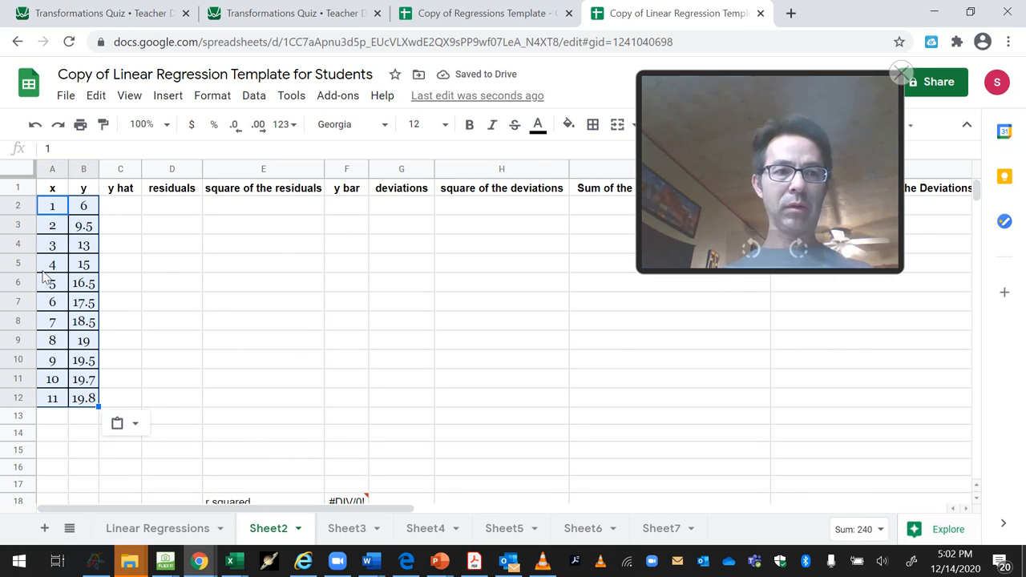
click(88, 452)
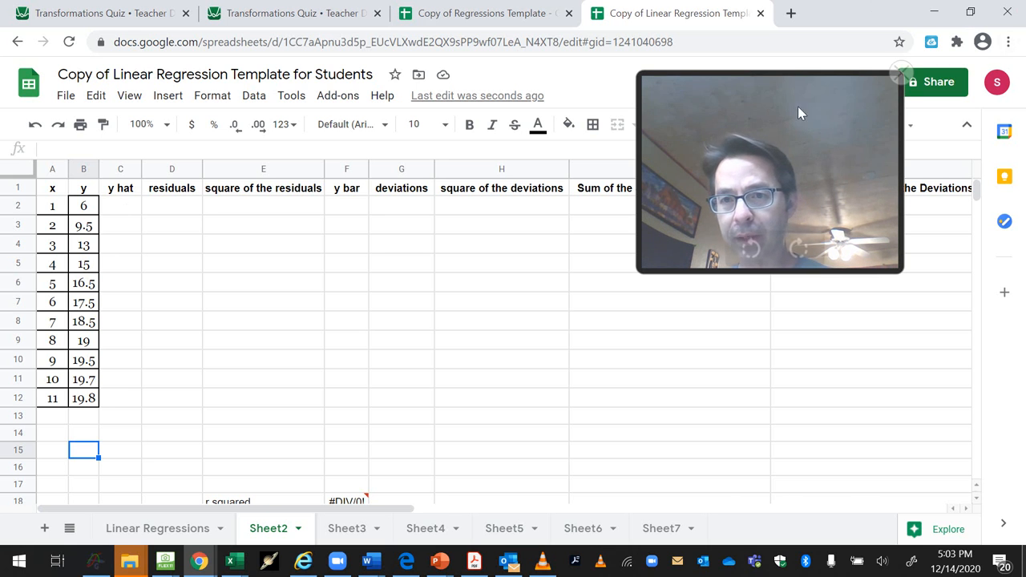
click(900, 78)
click(900, 78)
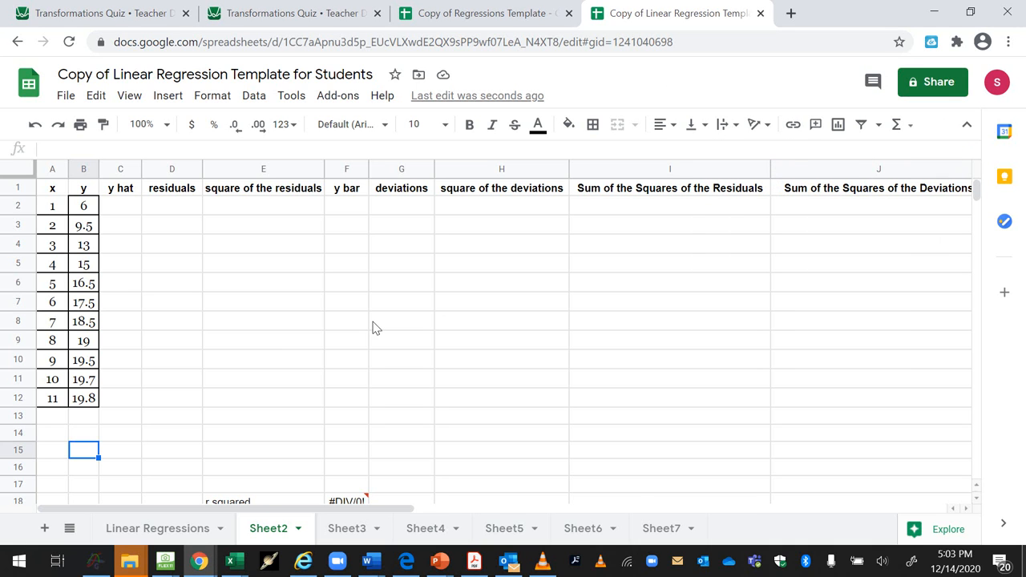
Step: Insert a scatter chart of A2:B12, shrink it and place it clear of the data over columns E to H
click(54, 210)
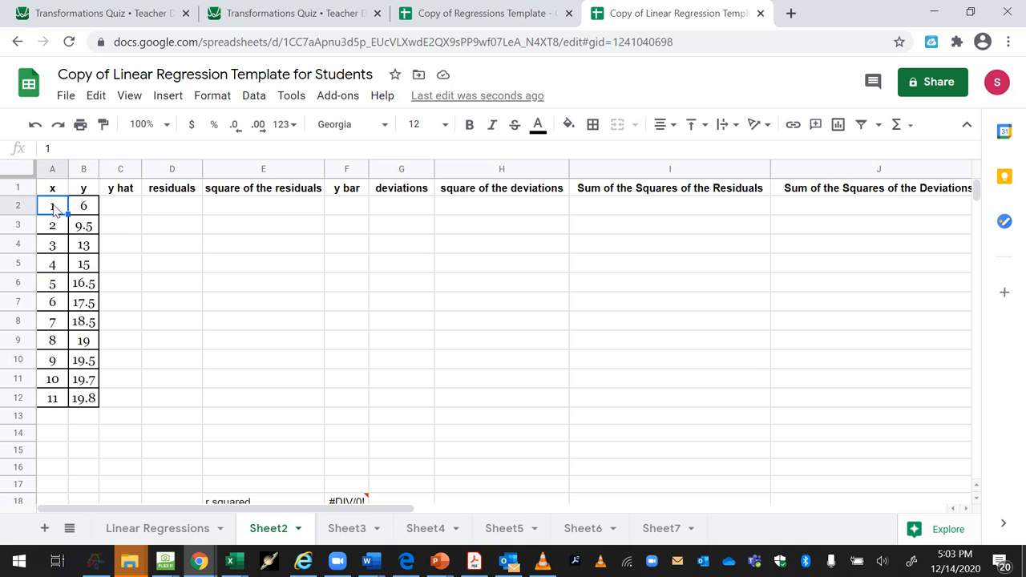
drag(56, 210, 86, 401)
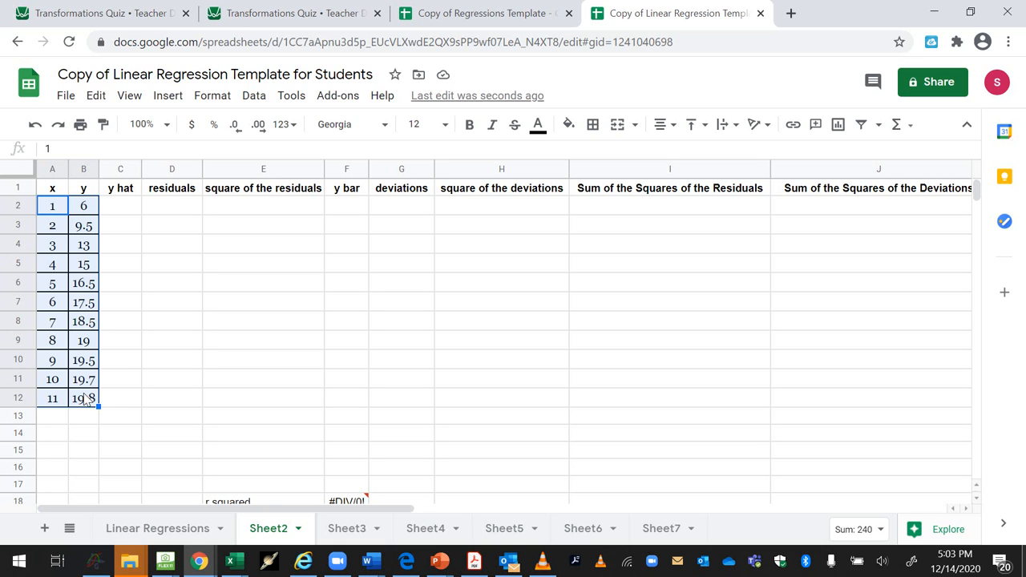
click(168, 97)
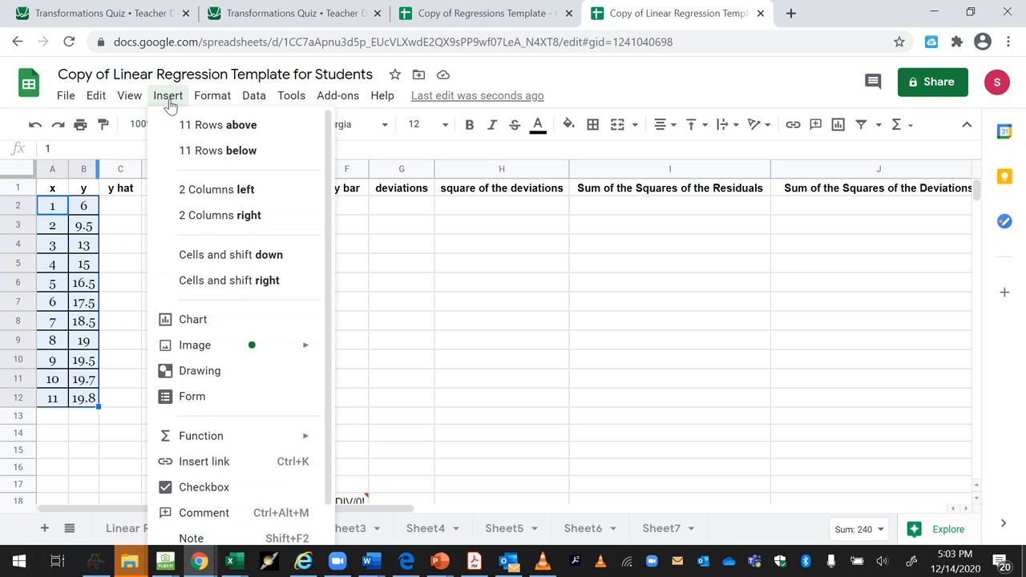
click(191, 323)
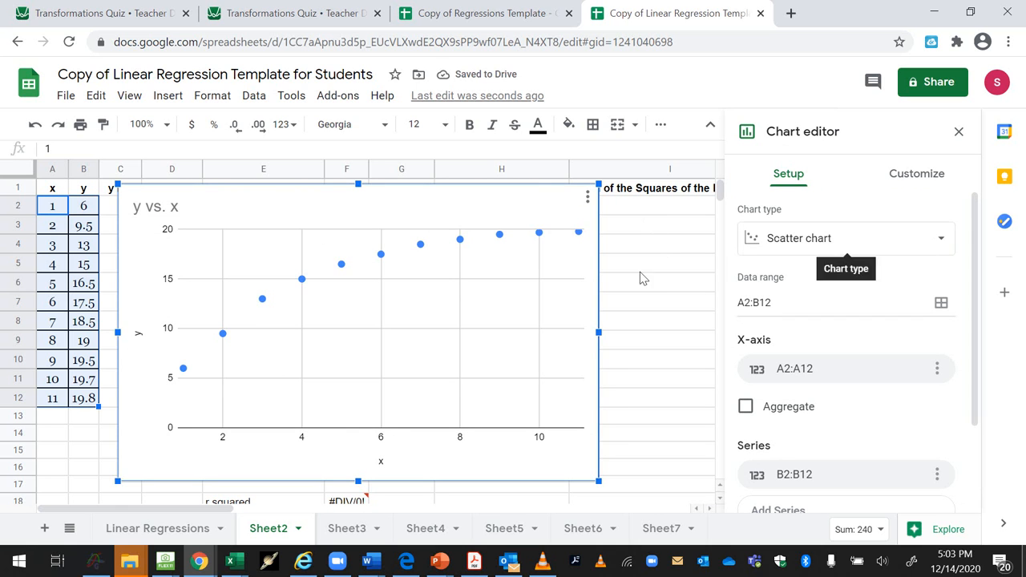
drag(599, 481, 420, 371)
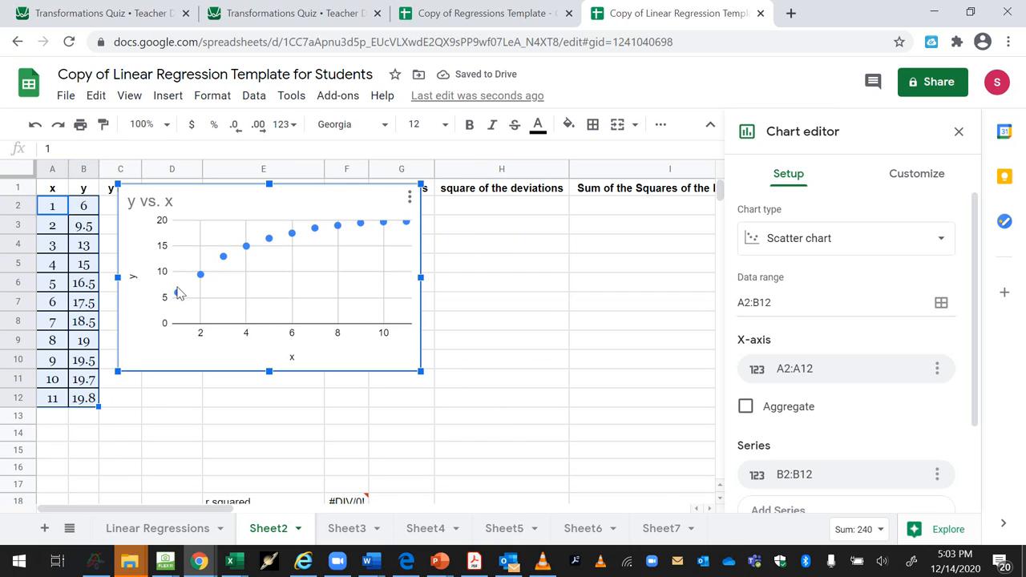
drag(344, 198, 468, 225)
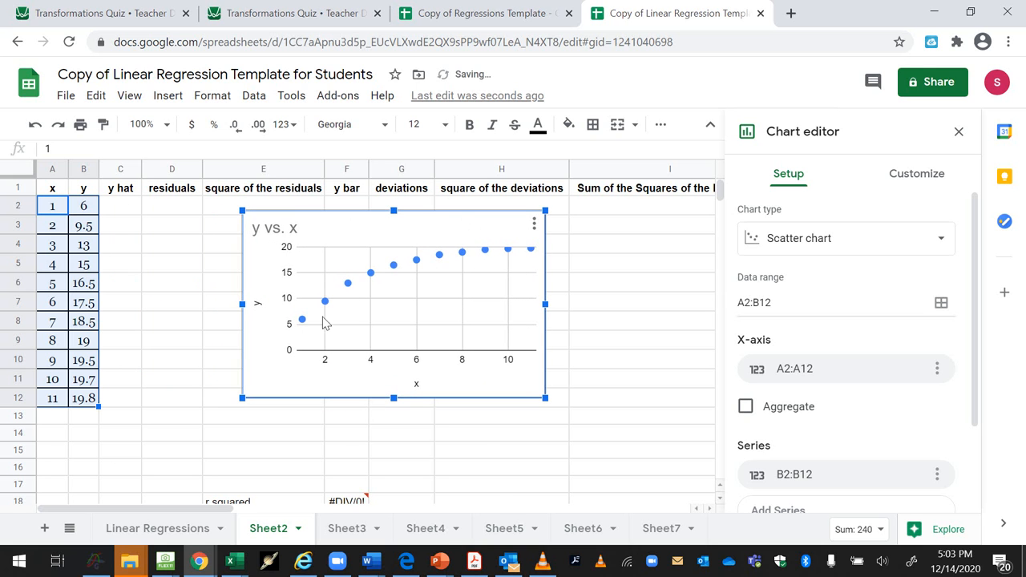
Step: Add a linear trendline to the scatter chart's series
click(919, 184)
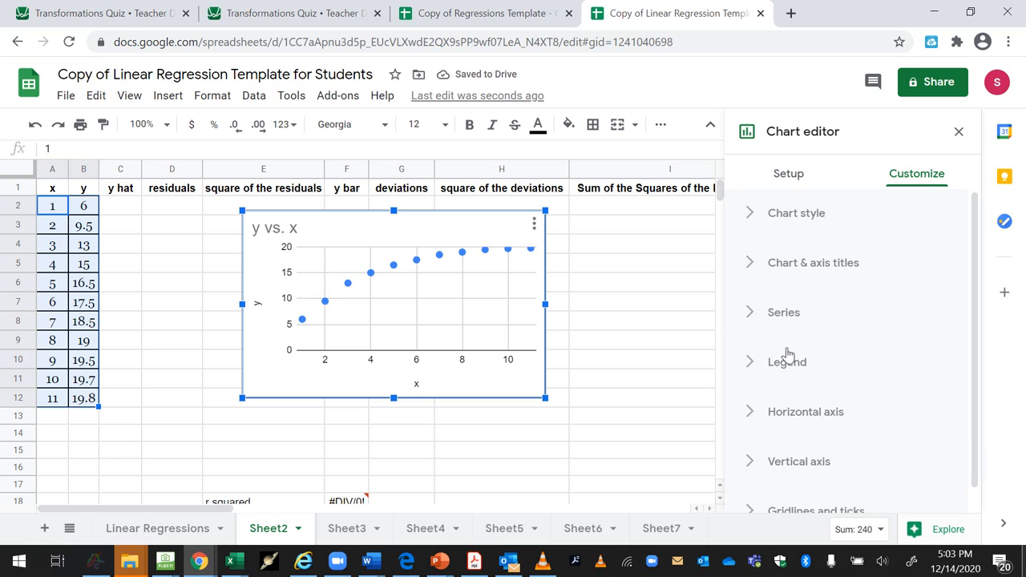
click(783, 312)
drag(975, 227, 881, 371)
click(747, 400)
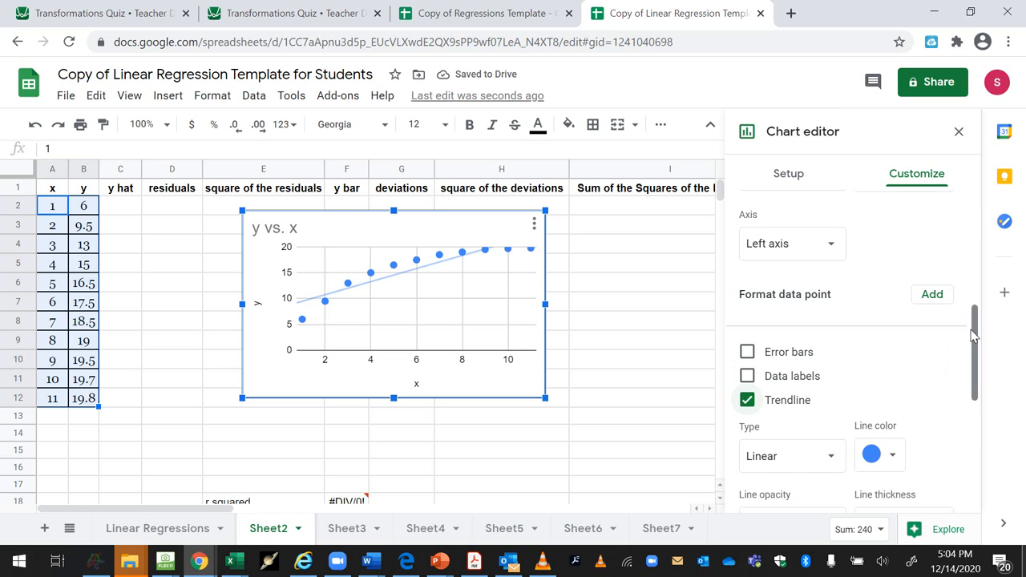
Step: Show R² for the trendline, set its label to Use Equation, and close the chart editor
drag(971, 335, 978, 408)
click(747, 409)
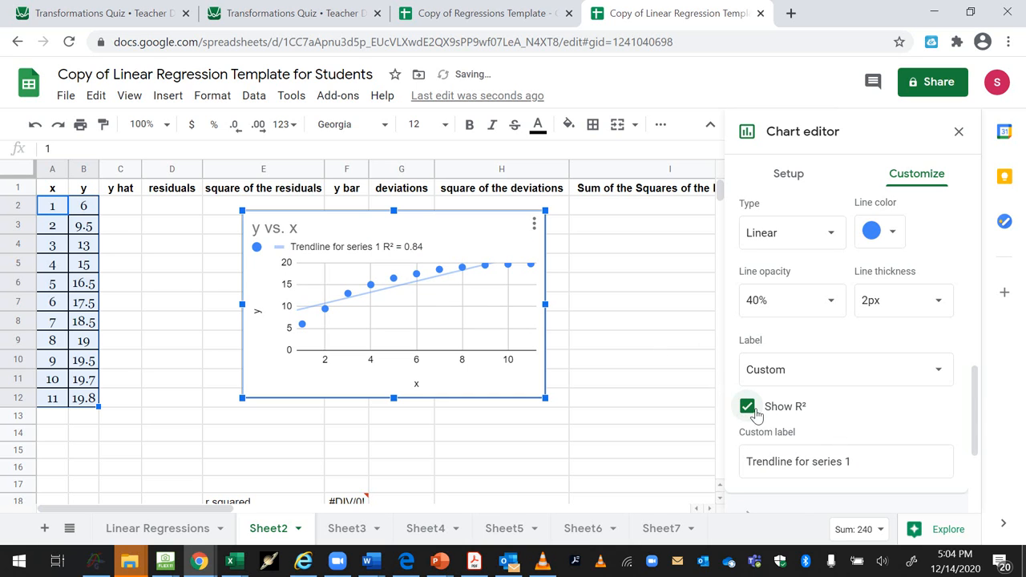
click(747, 408)
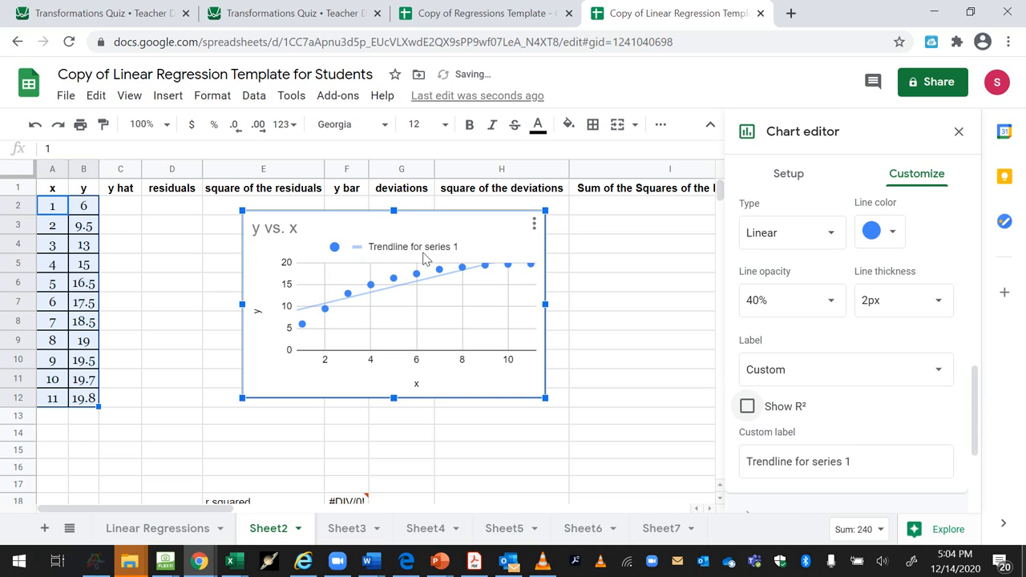
click(747, 407)
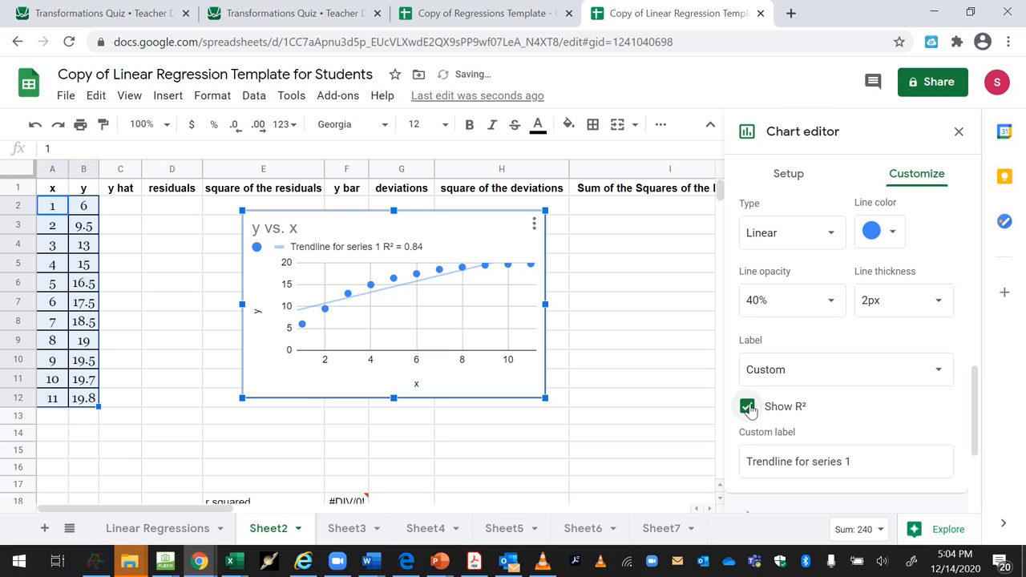
click(937, 375)
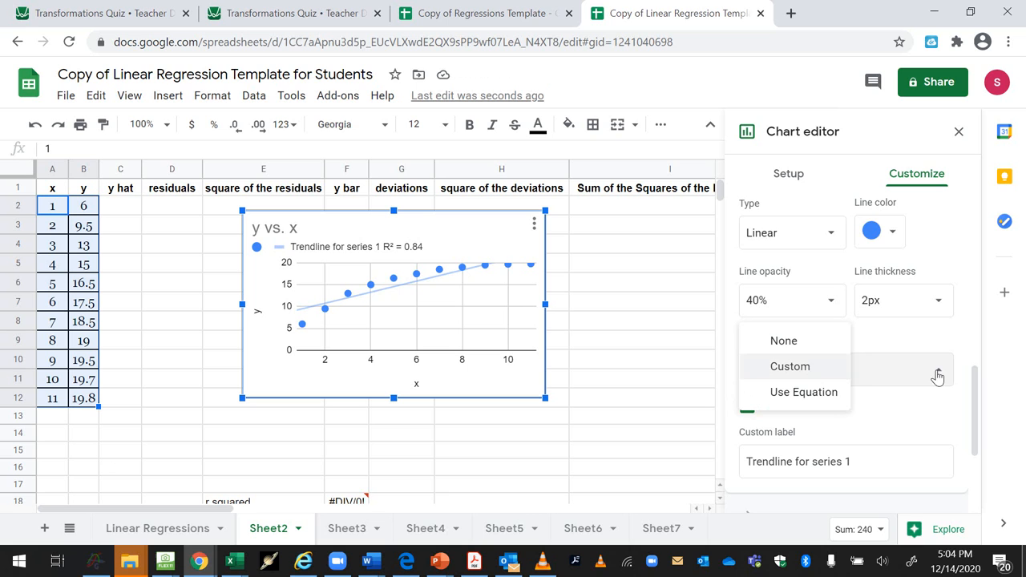
click(835, 393)
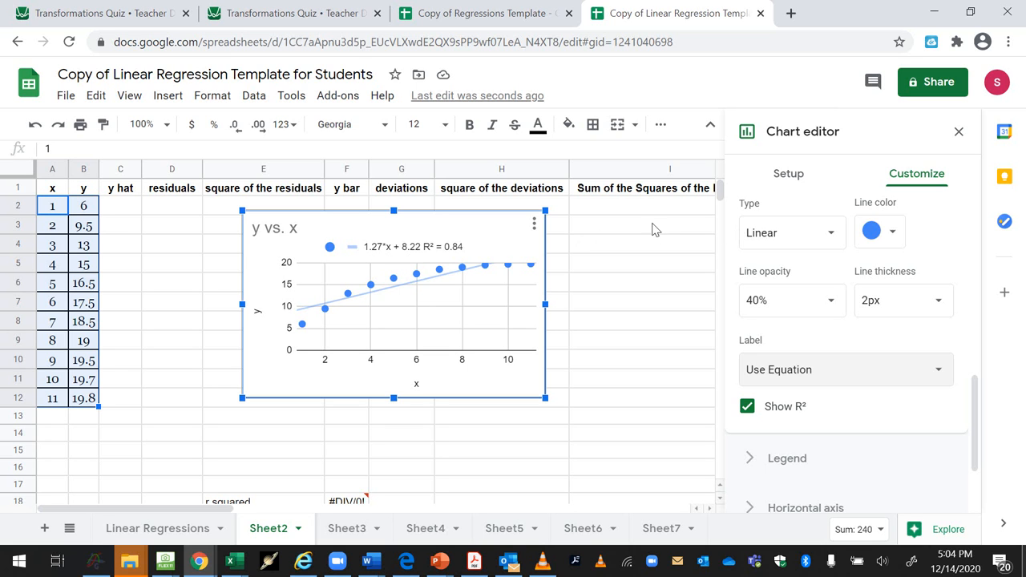
click(956, 131)
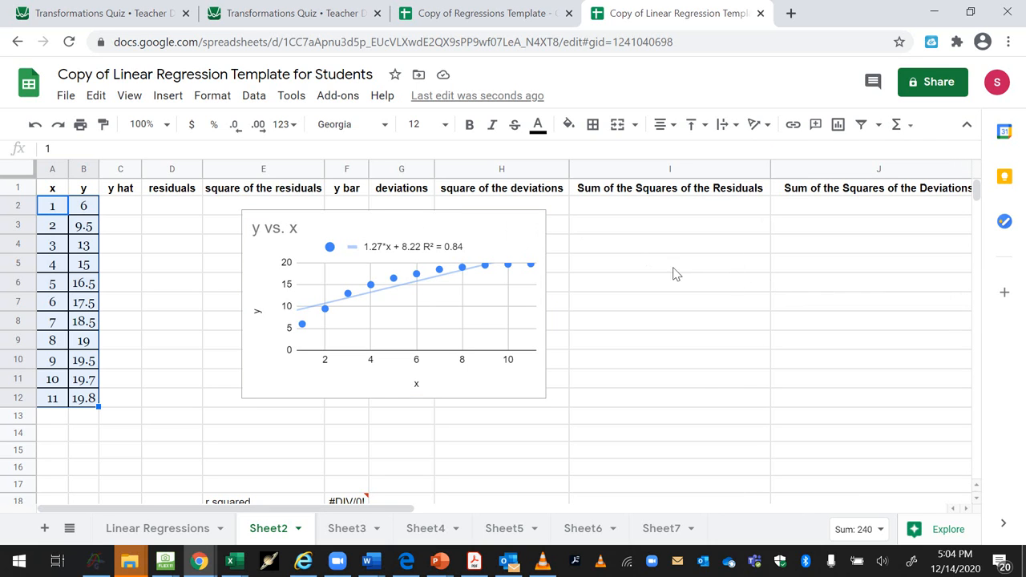
Step: Move the chart into columns I and J, at about rows 7 to 17
click(501, 255)
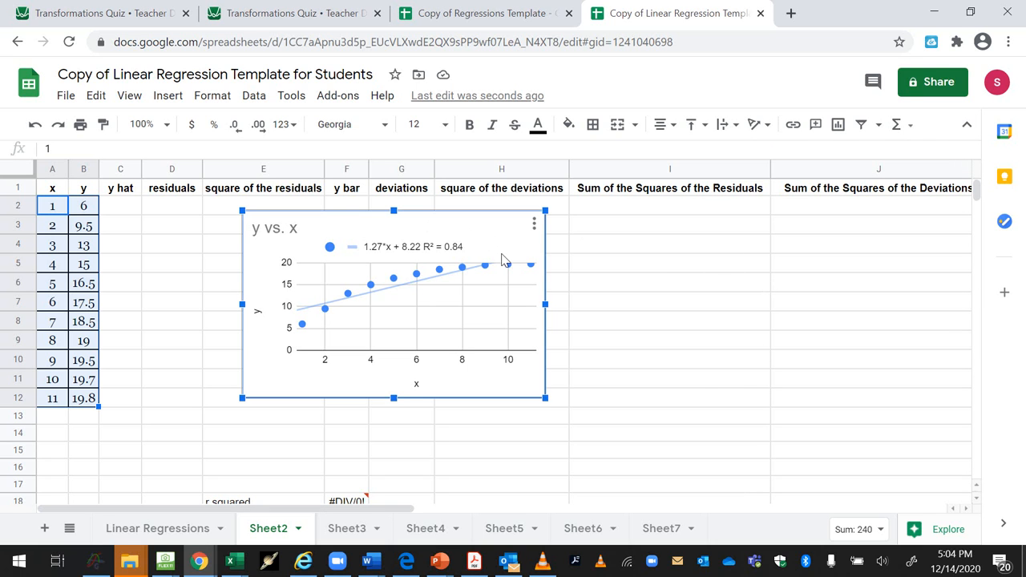
drag(473, 233, 868, 311)
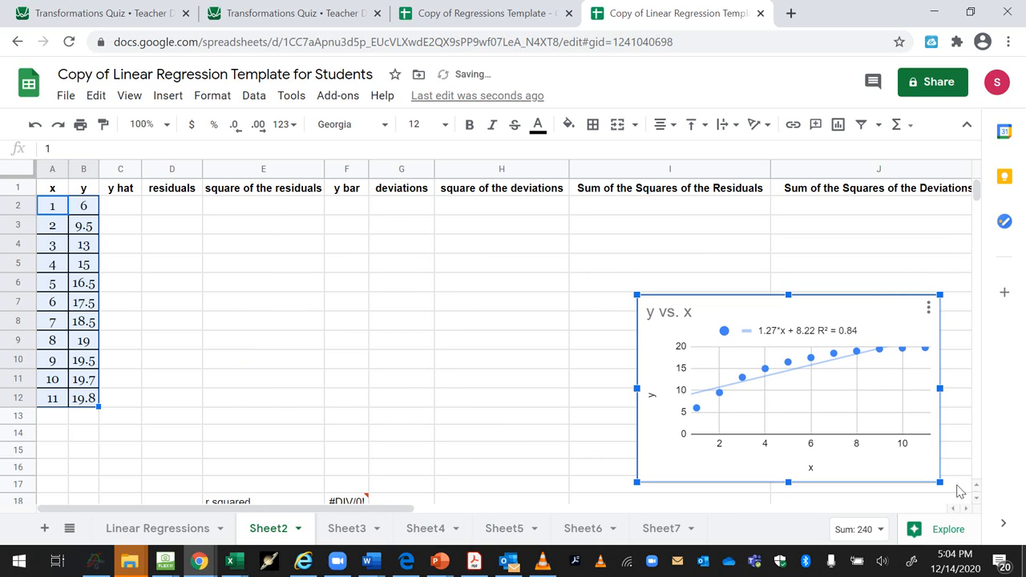
Step: Move the r squared and r-value cells from E18:F19 to I5:J6, just above the chart
click(977, 497)
click(977, 498)
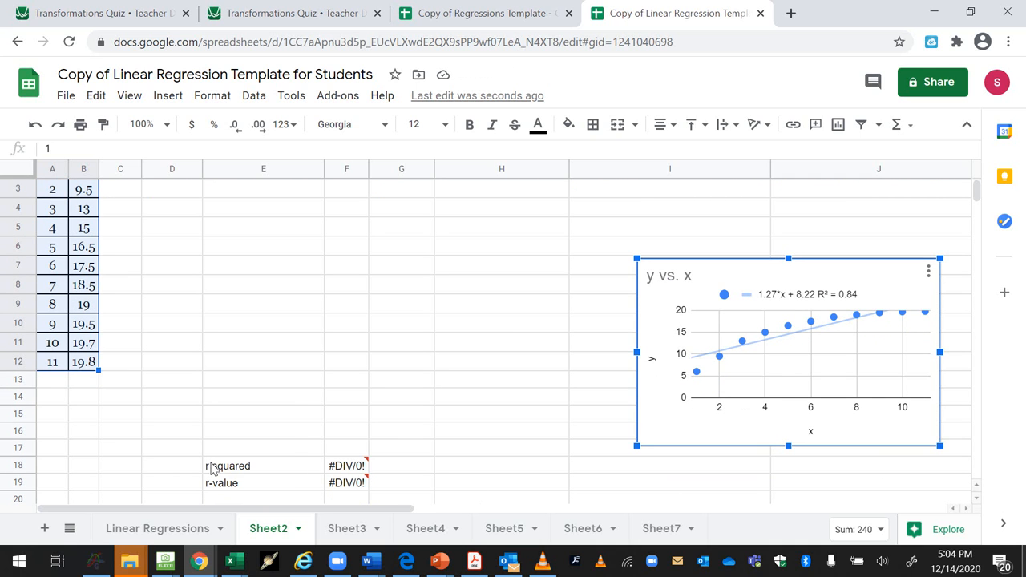
drag(212, 471, 343, 487)
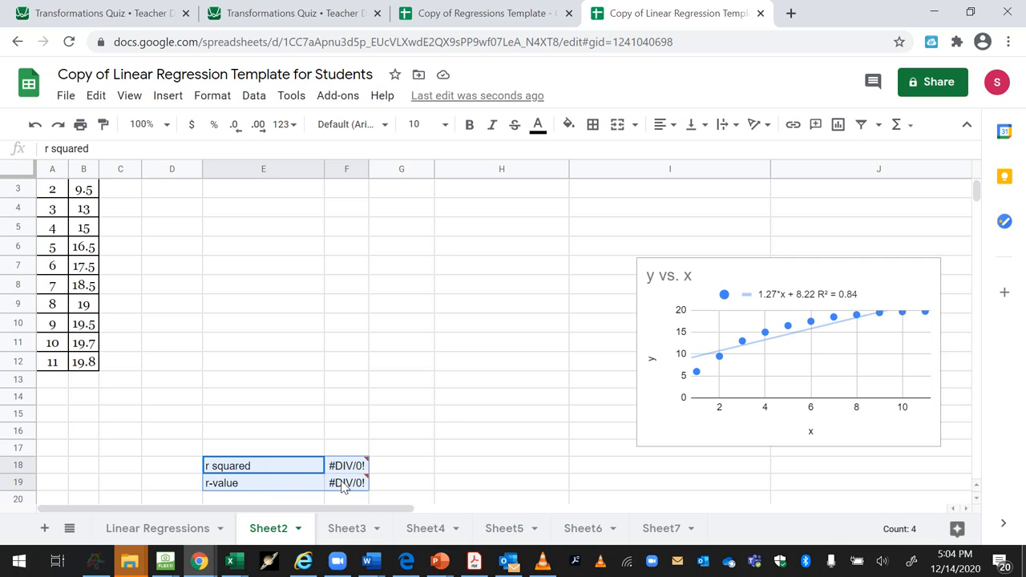
key(ctrl+c)
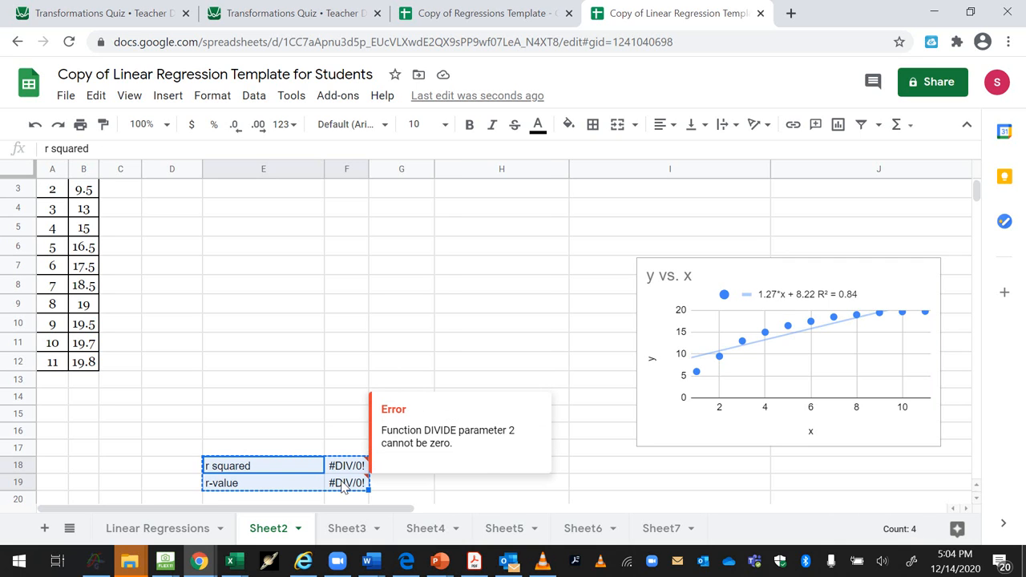
click(699, 235)
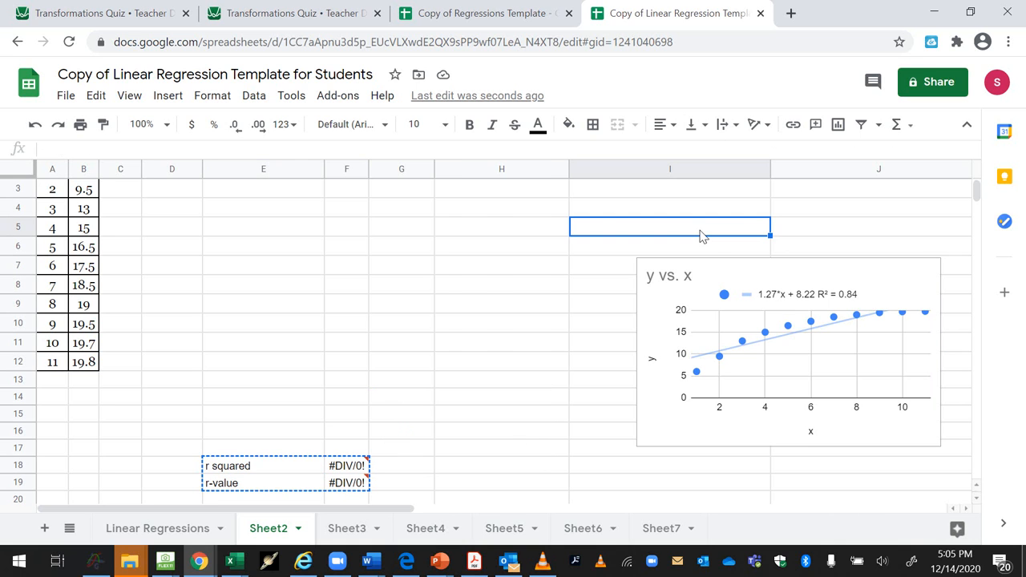
key(ctrl+v)
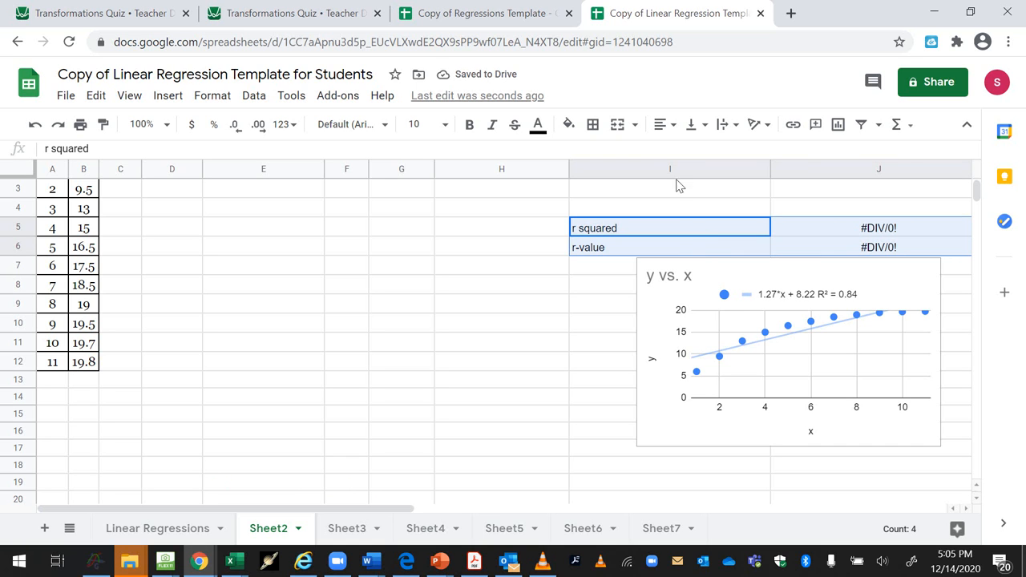
Step: Center the contents of the r squared and r-value cells I5:J6 horizontally
click(674, 126)
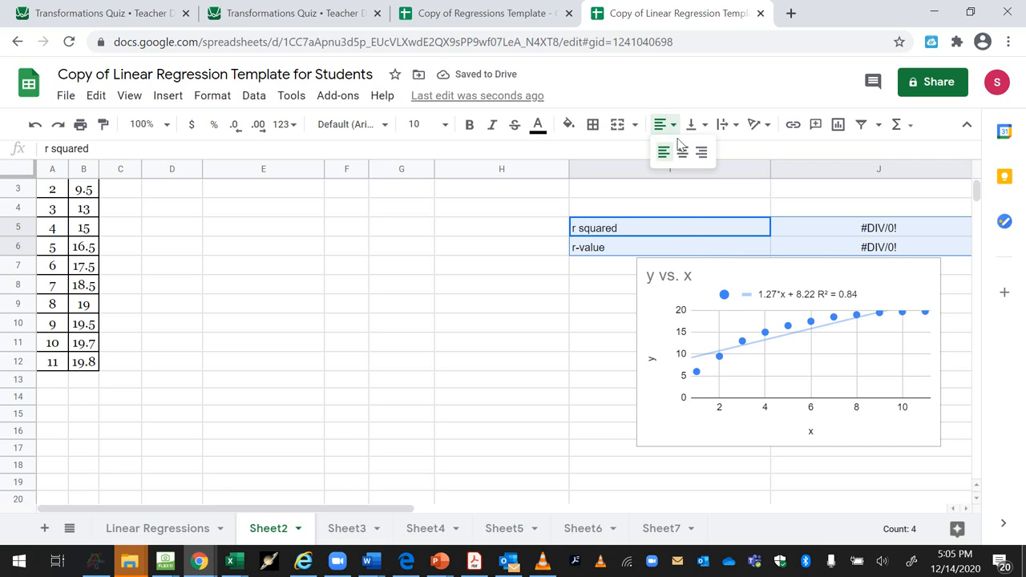
click(682, 152)
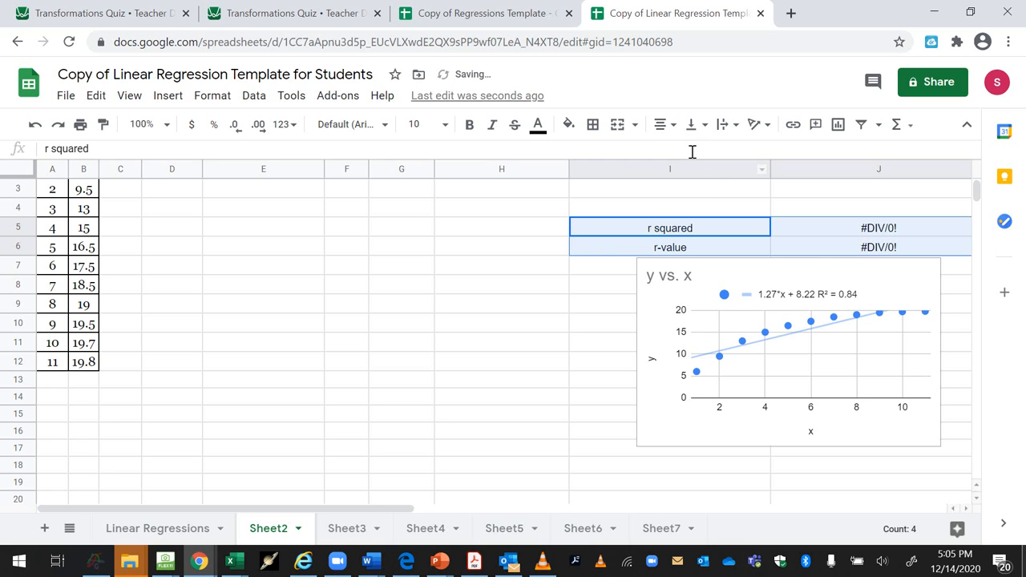
click(674, 127)
click(698, 152)
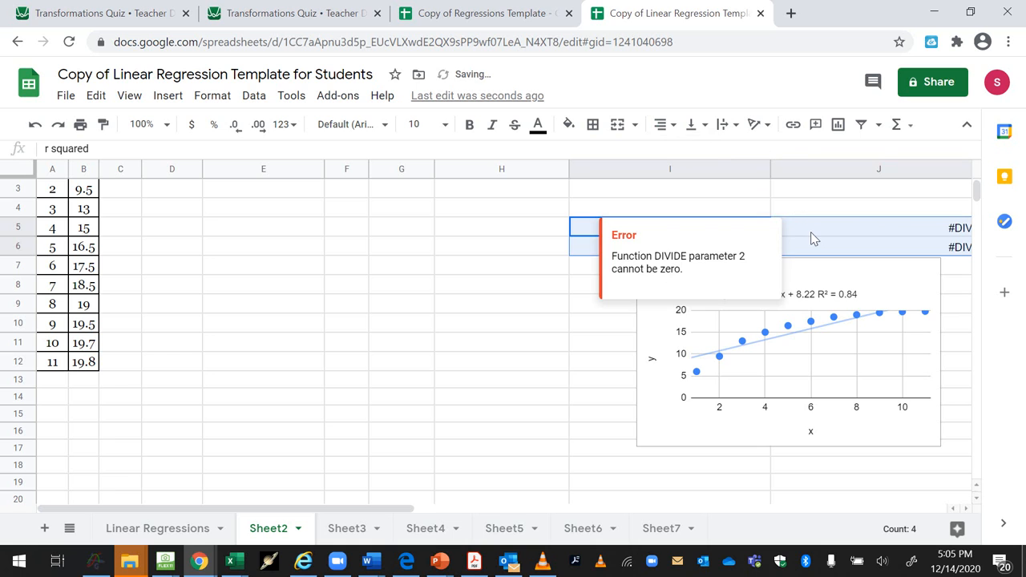
click(668, 127)
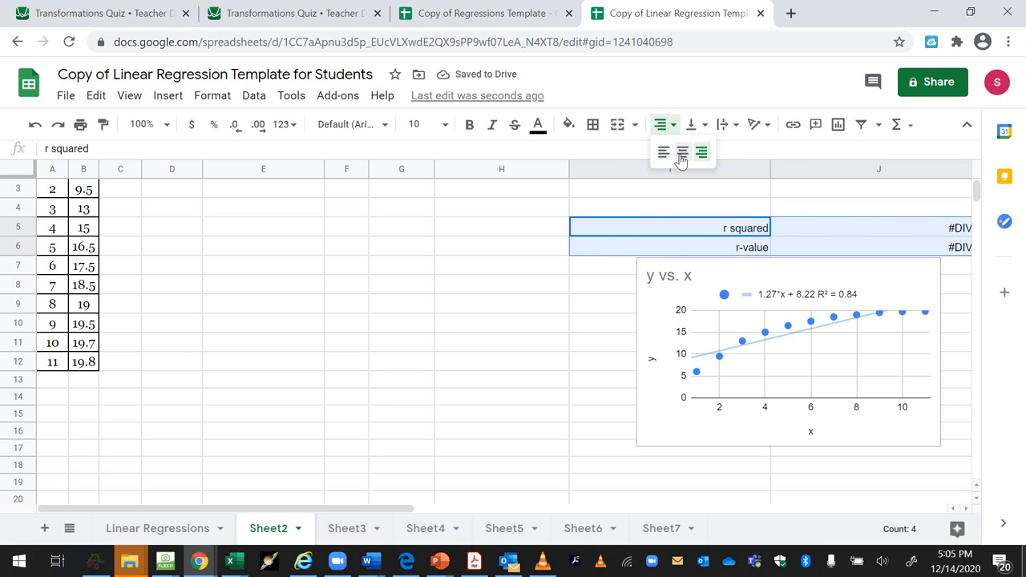
click(679, 153)
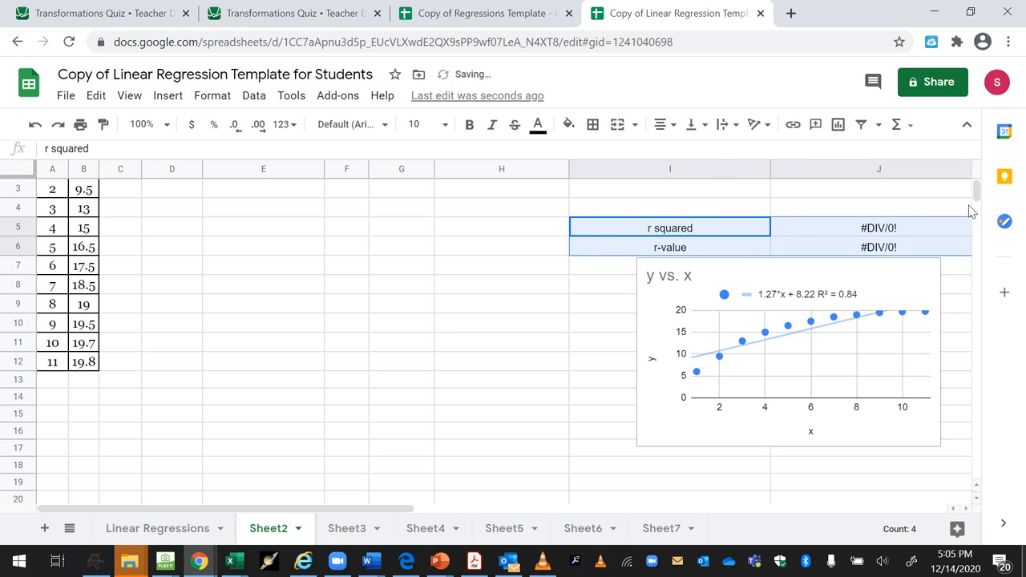
Step: Calculate the y hat values from cell C2 with the formula =trend(B2:B12,A2:A12)
drag(977, 187, 977, 179)
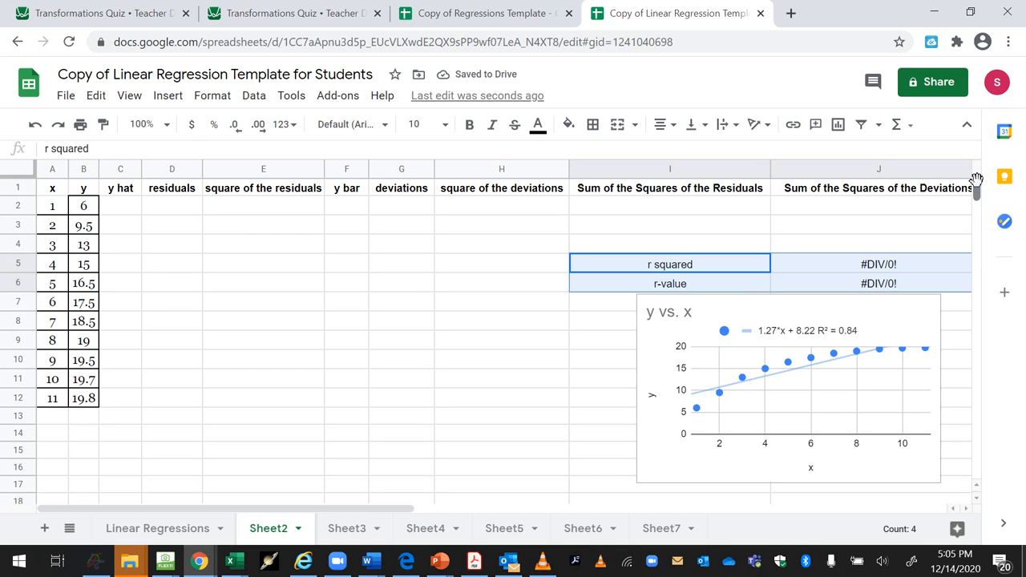
click(132, 201)
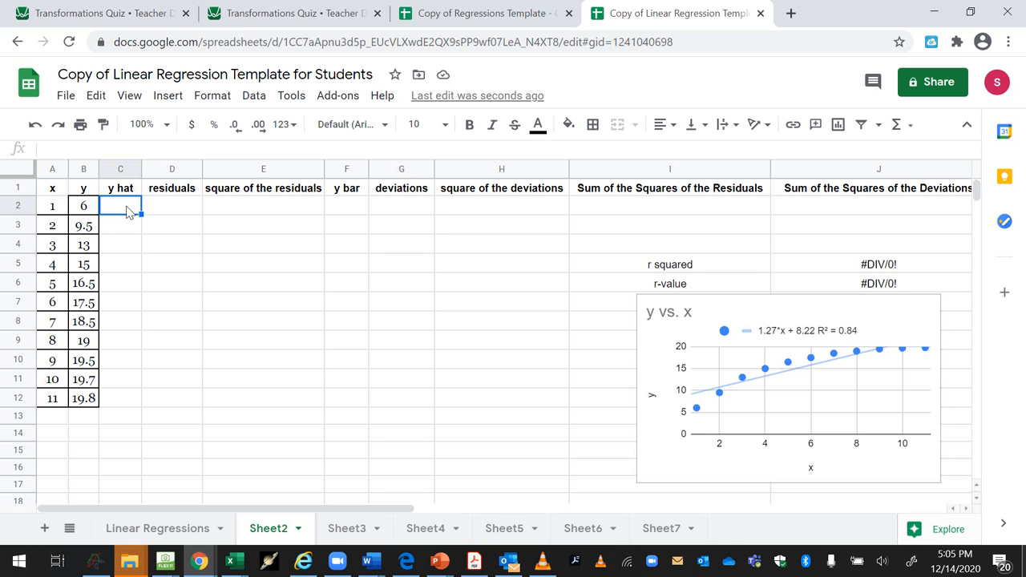
text(=)
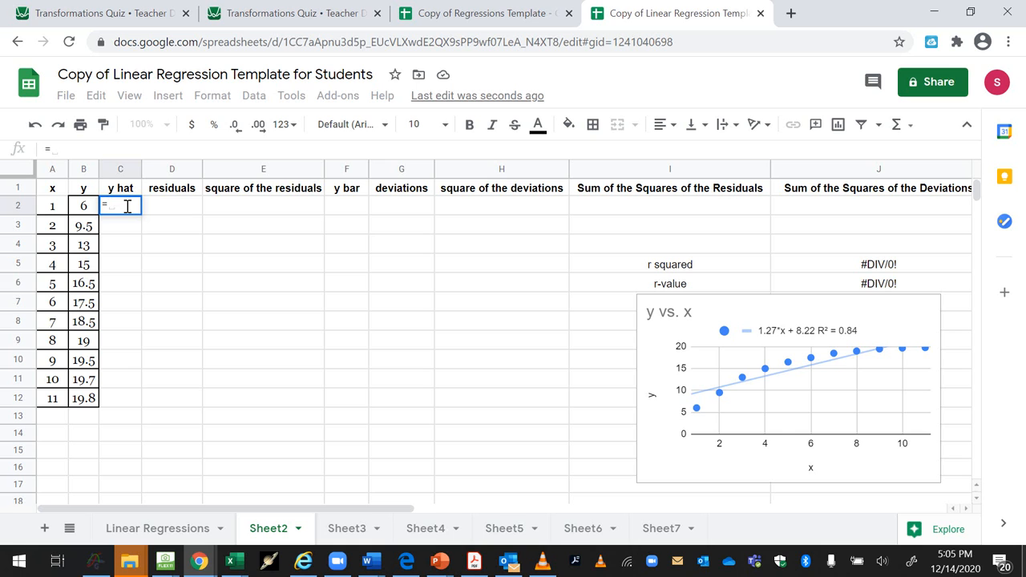
text(trend)
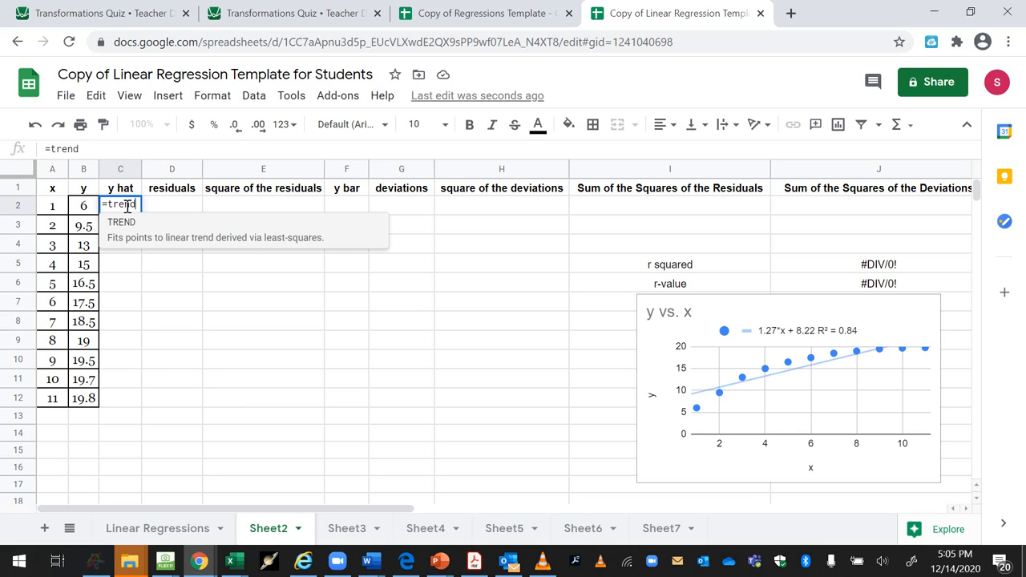
text(()
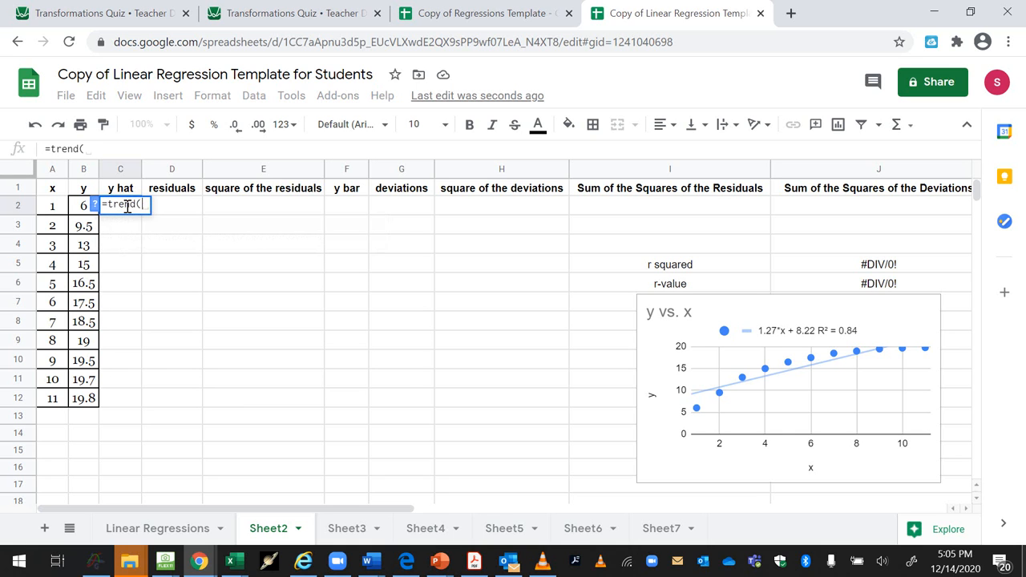
drag(77, 210, 84, 391)
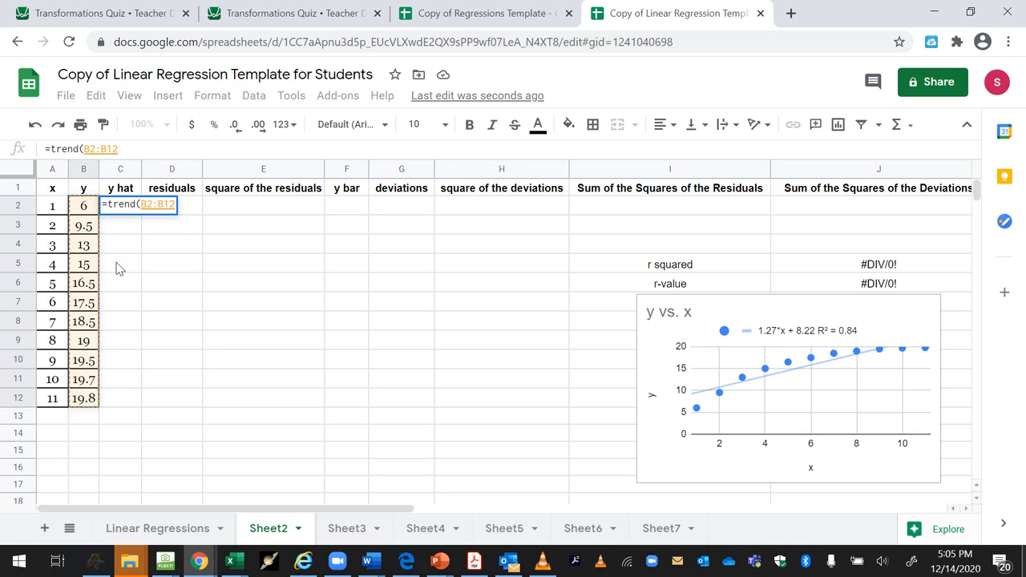
click(162, 209)
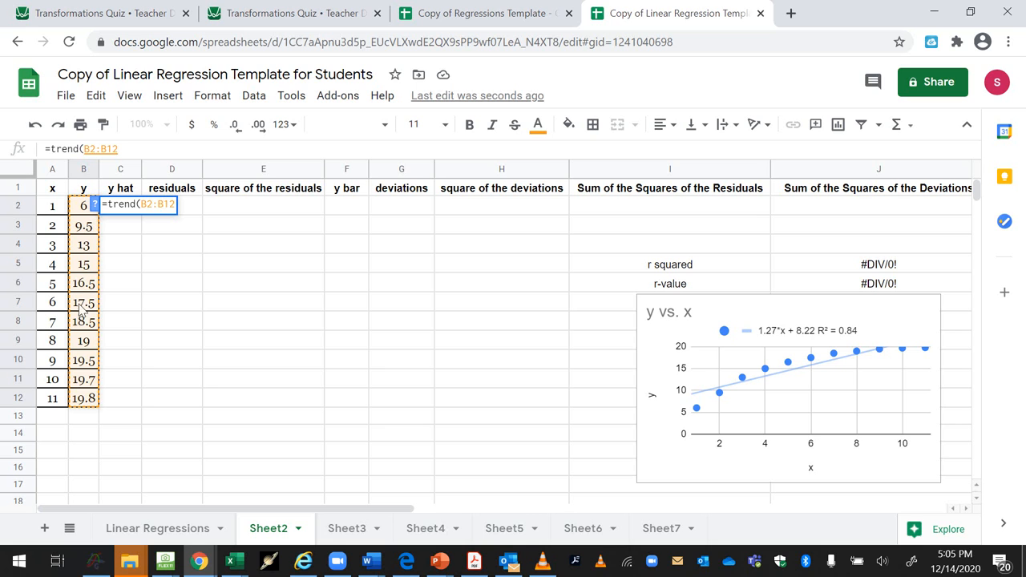
click(174, 207)
text(,)
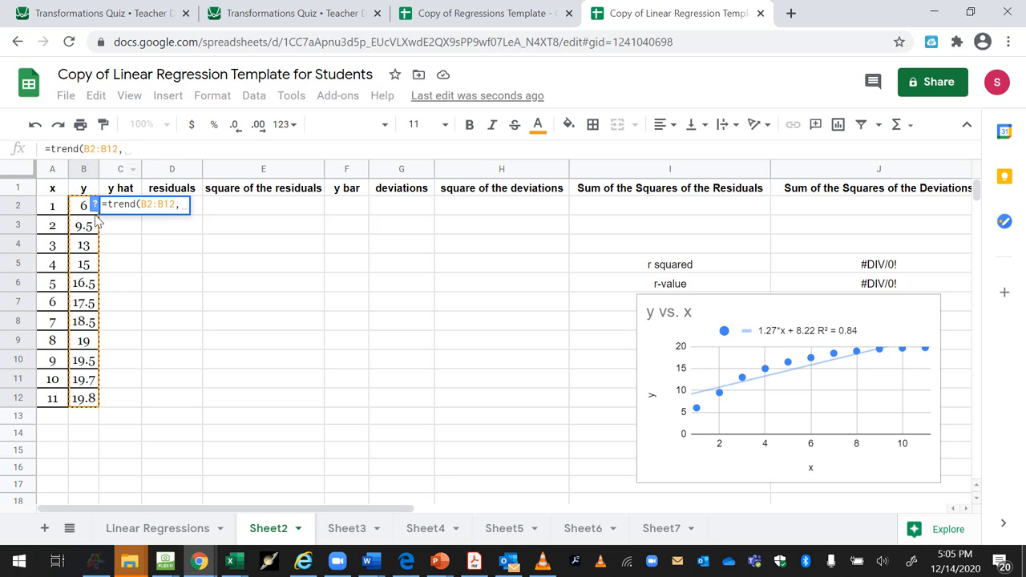
drag(53, 206, 43, 401)
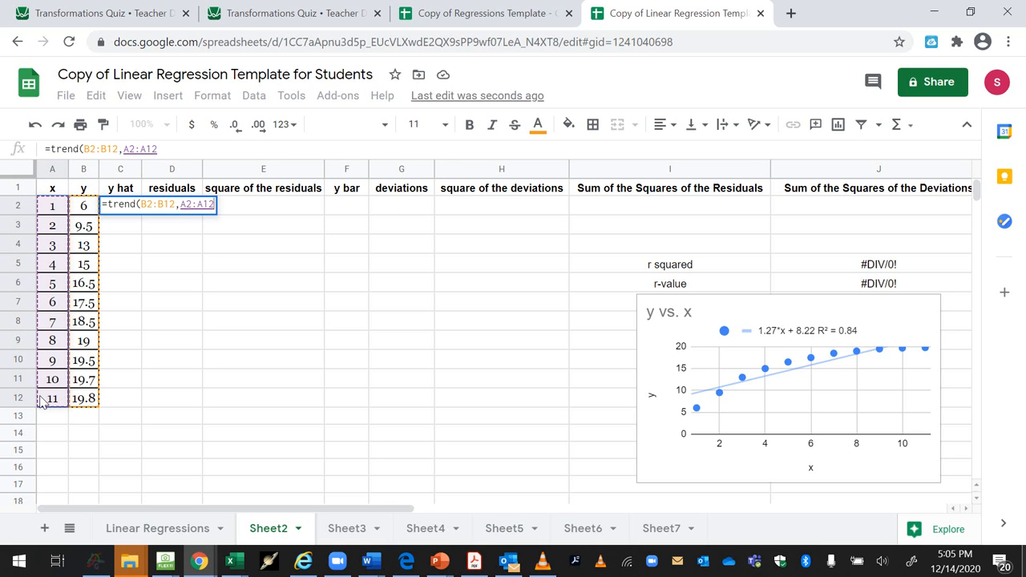
text())
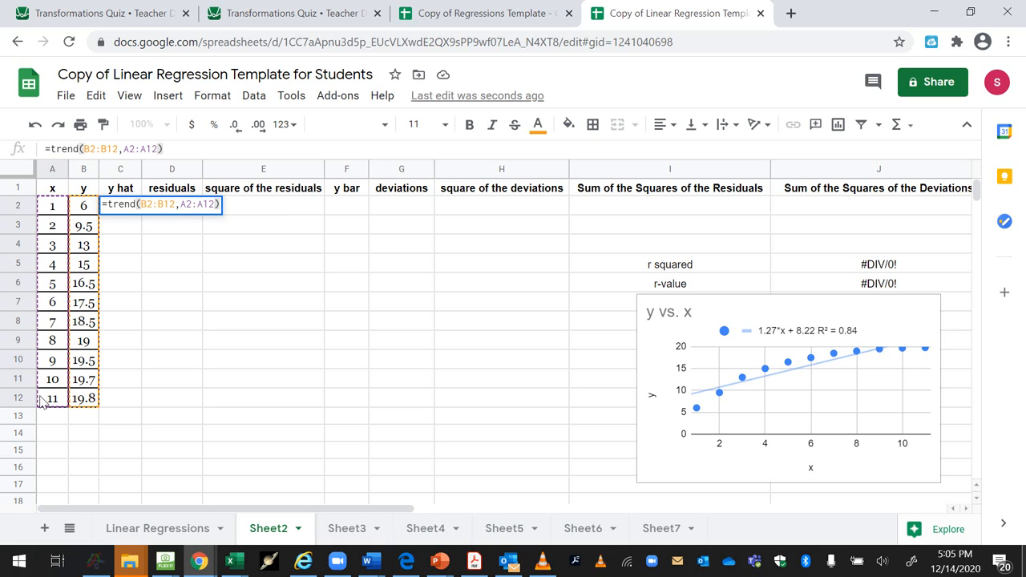
key(Return)
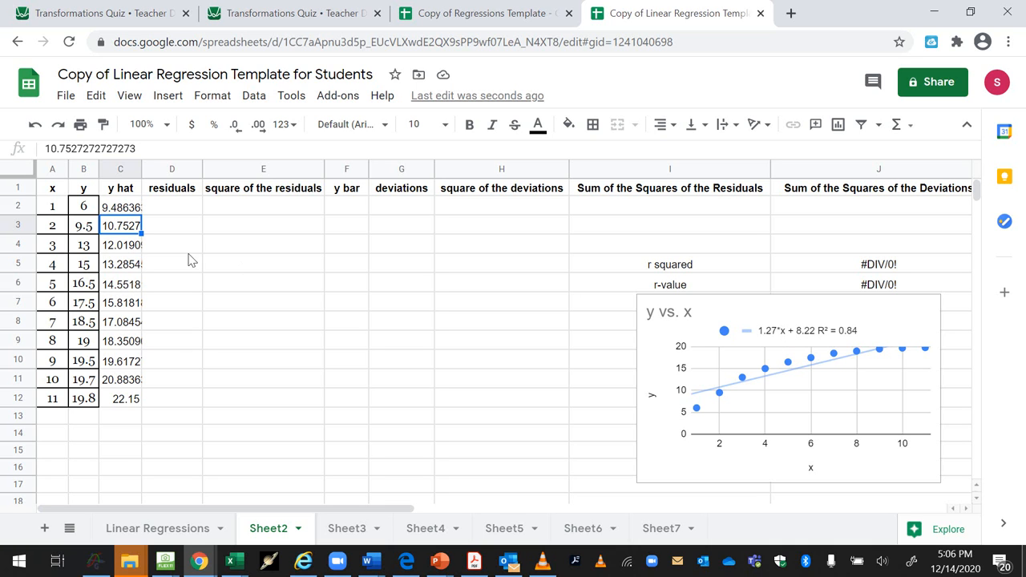
click(125, 213)
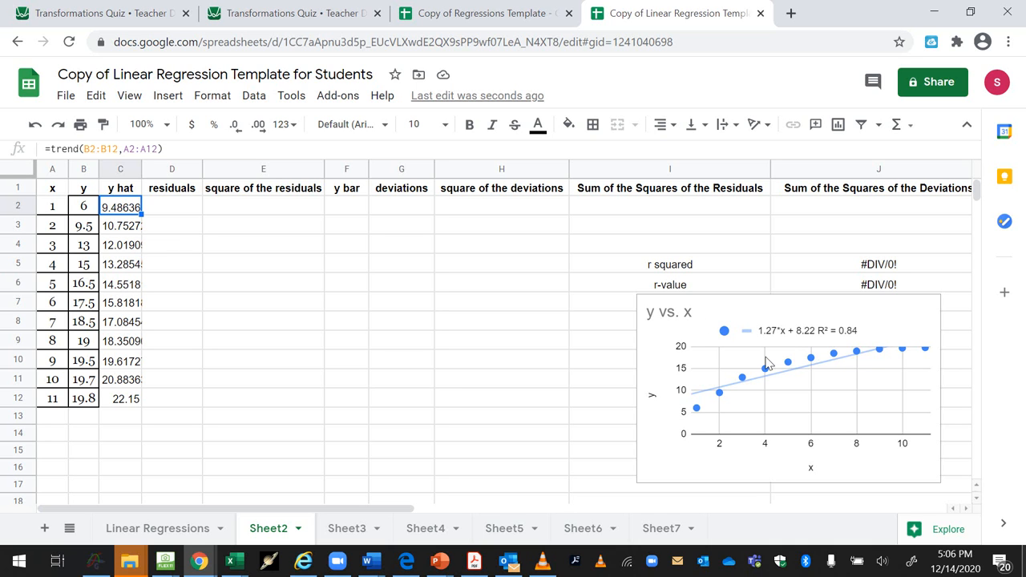
Step: Enter the residual formula =B2-C2 in D2 and accept the suggested autofill down to row 12
click(183, 214)
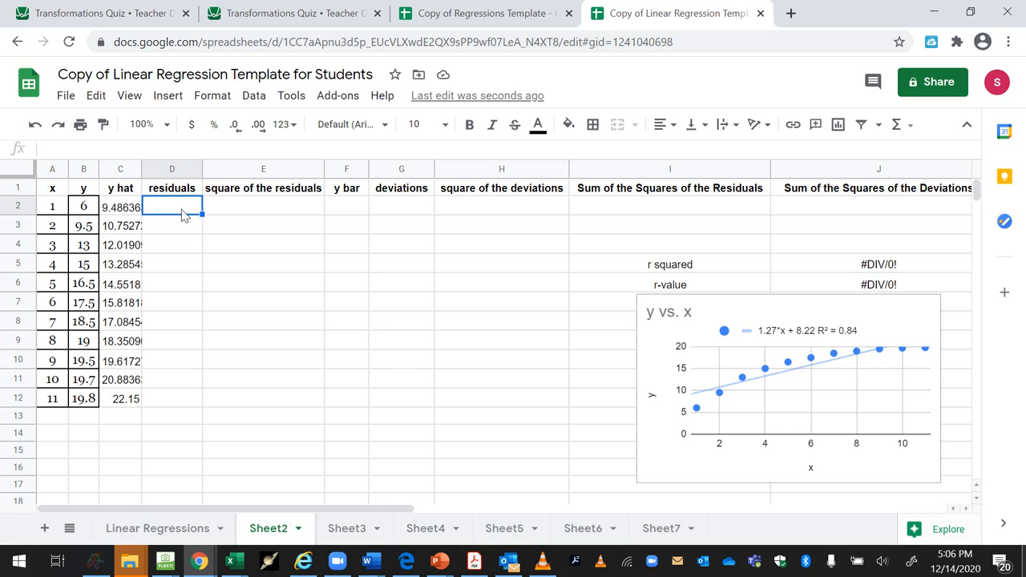
text(=)
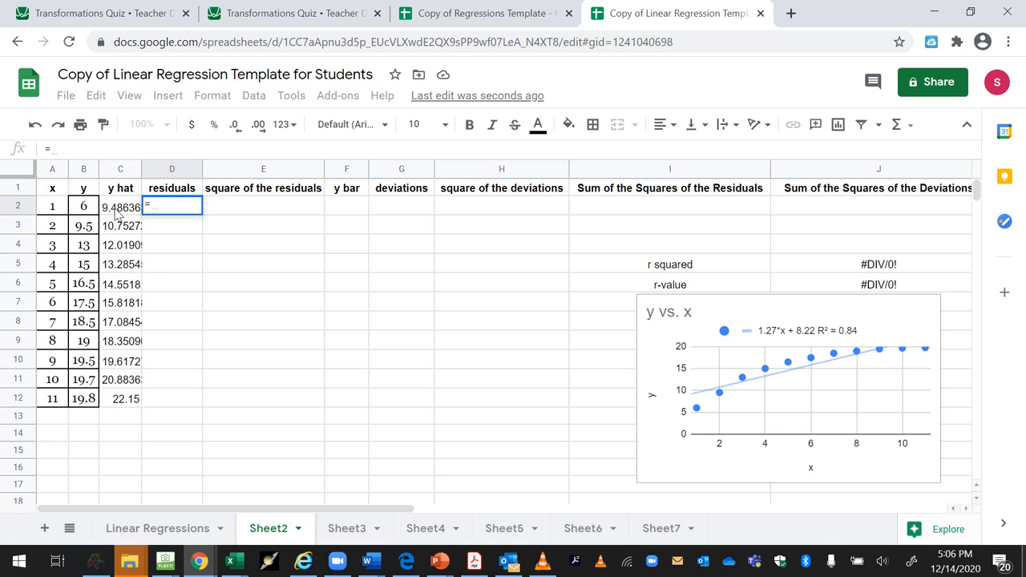
click(86, 208)
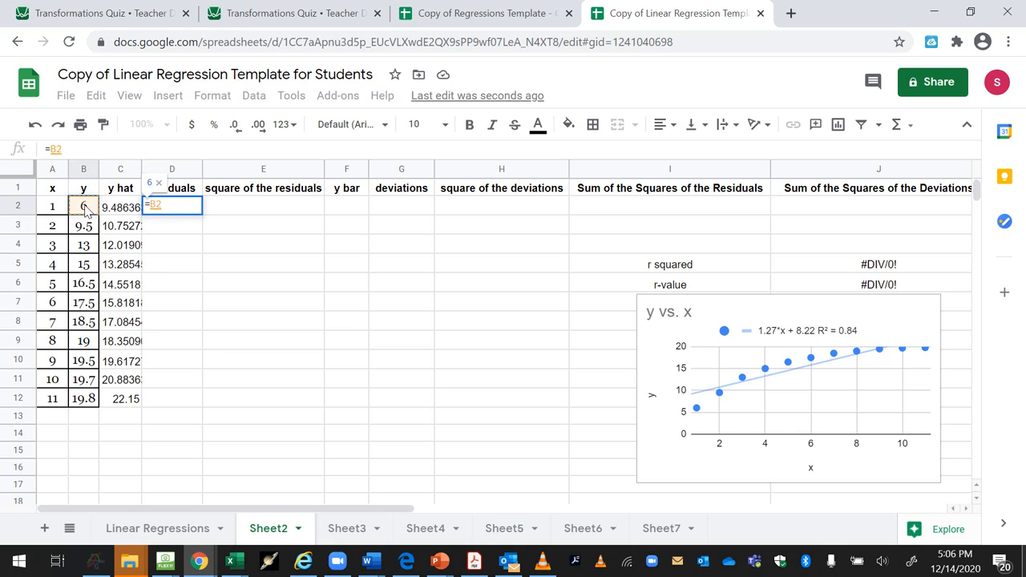
text(-)
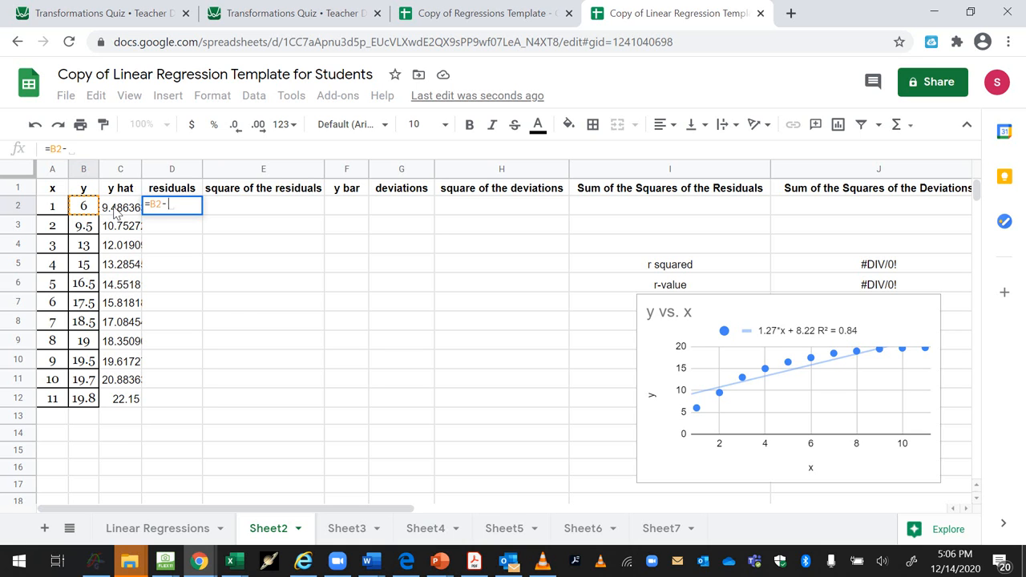
click(118, 211)
key(Return)
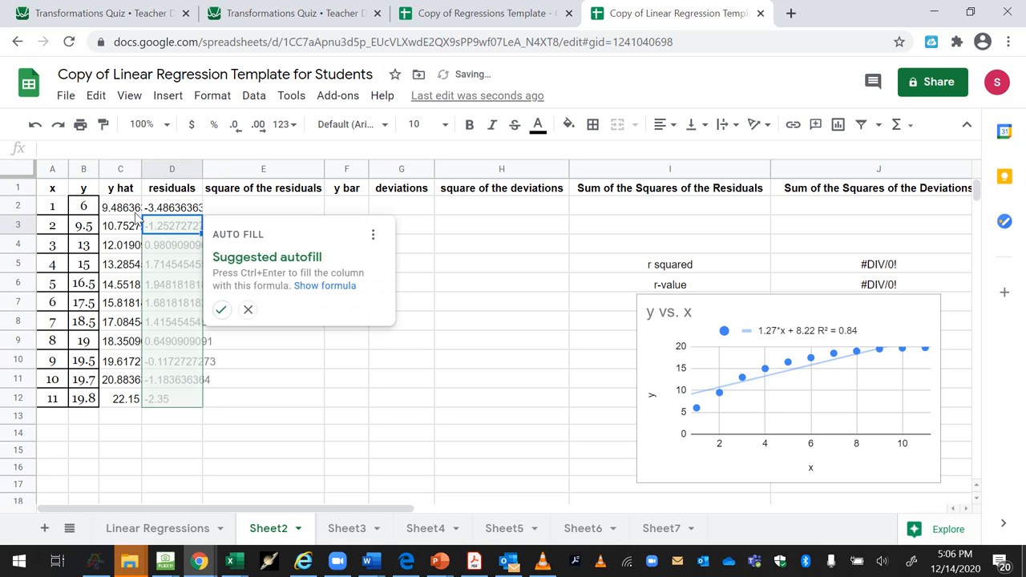
click(220, 309)
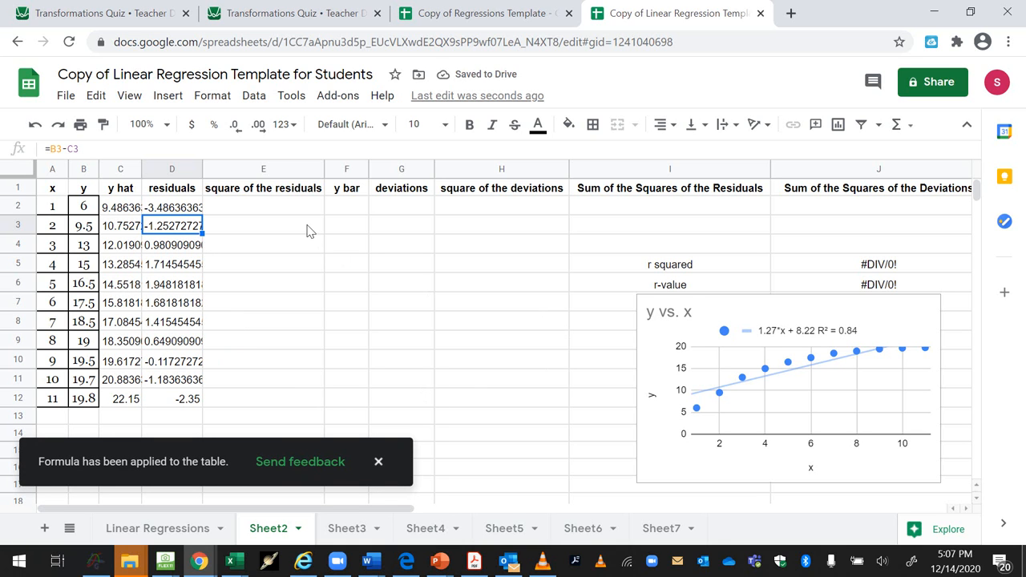
Step: Square the residuals with =D2^2 in E2 and accept the suggested autofill down to row 12
click(291, 209)
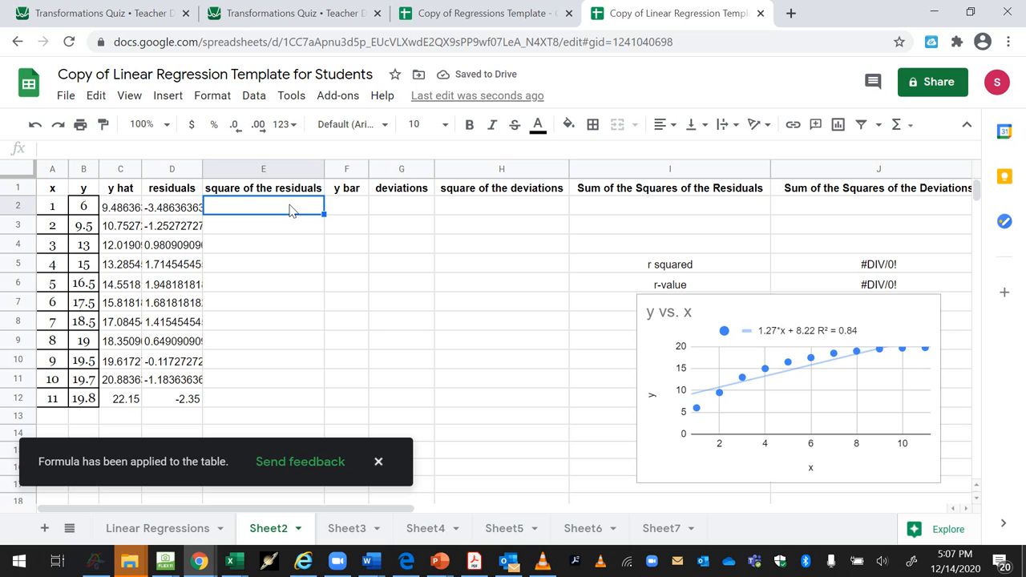
text(=)
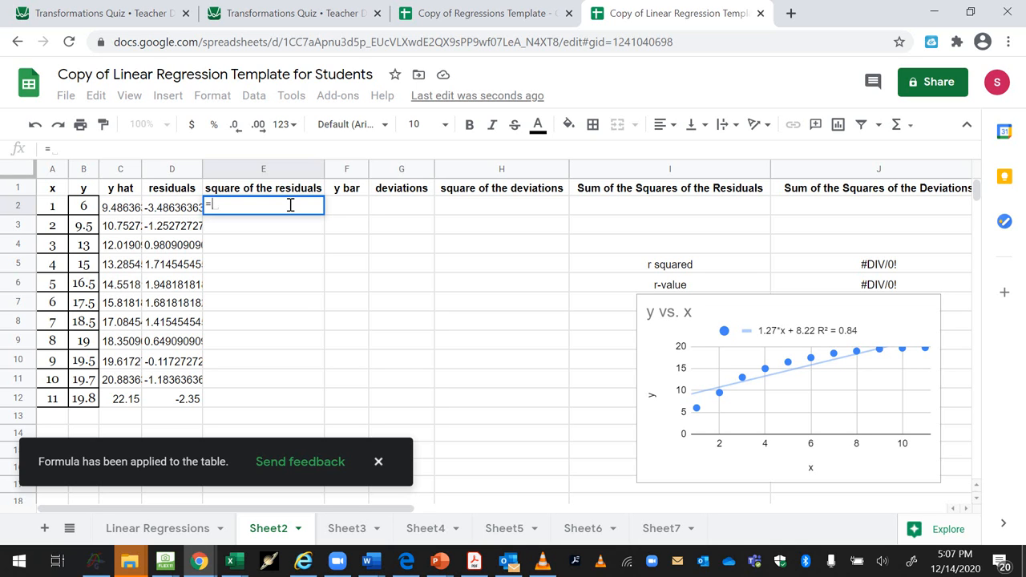
click(184, 210)
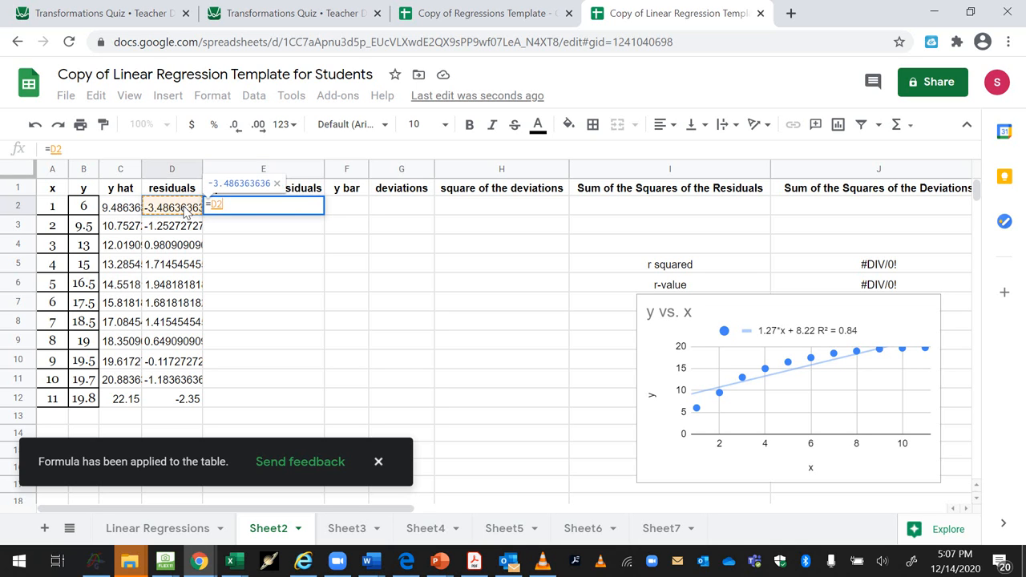
text(^2)
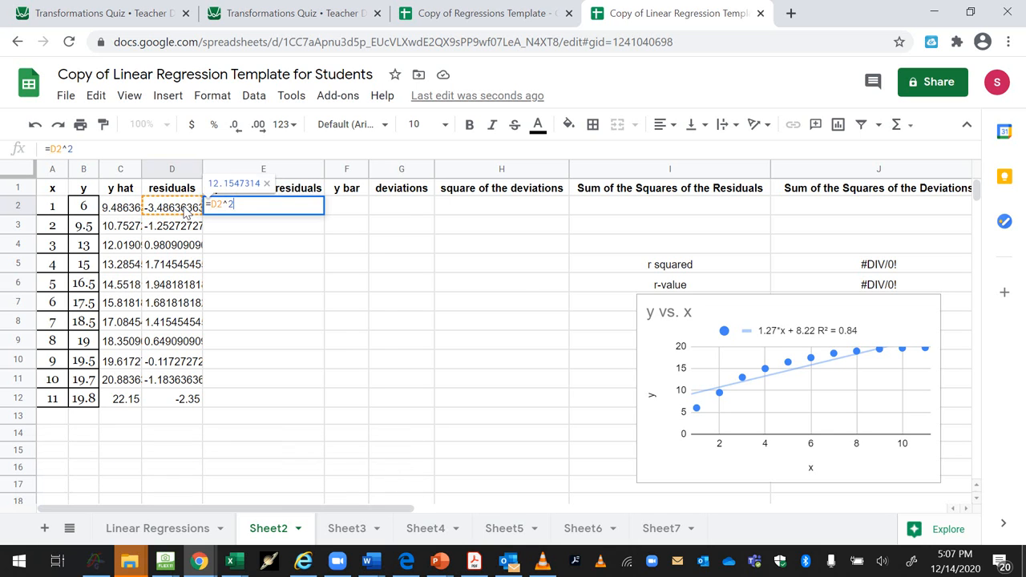
key(Return)
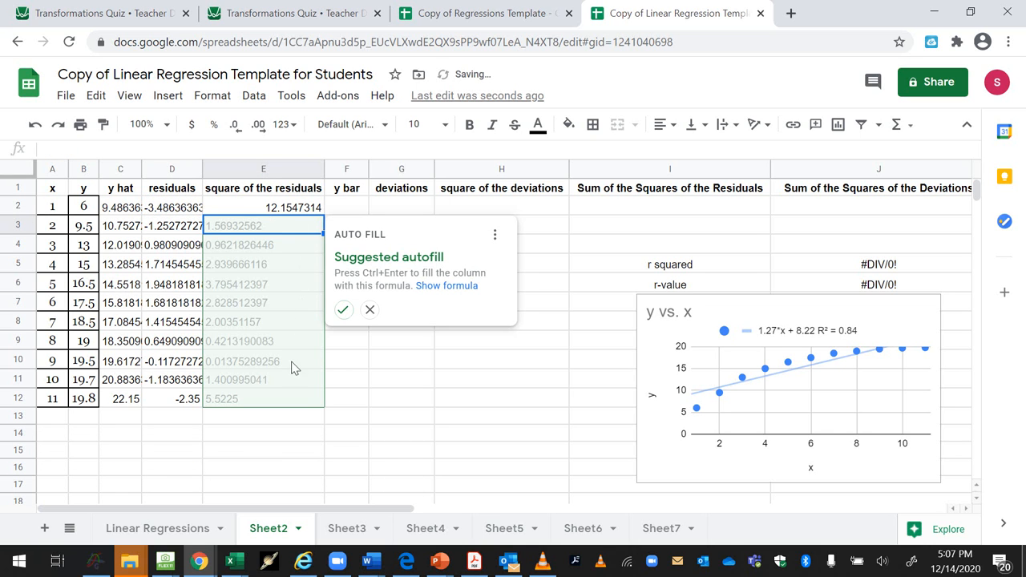
click(342, 309)
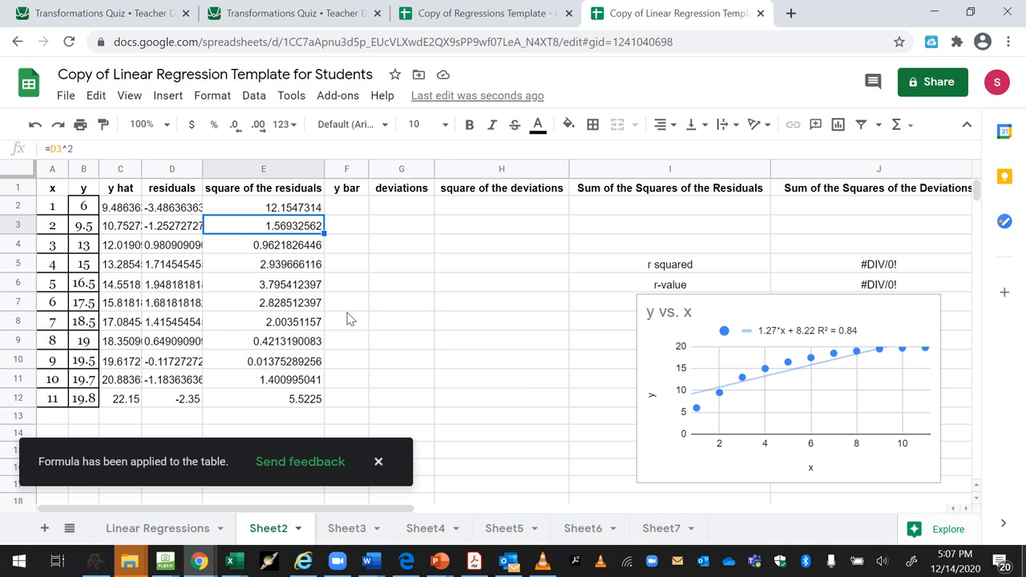
Step: Calculate y bar in F2 as the average of B2:B12, leaving the suggested autofill unaccepted
click(361, 210)
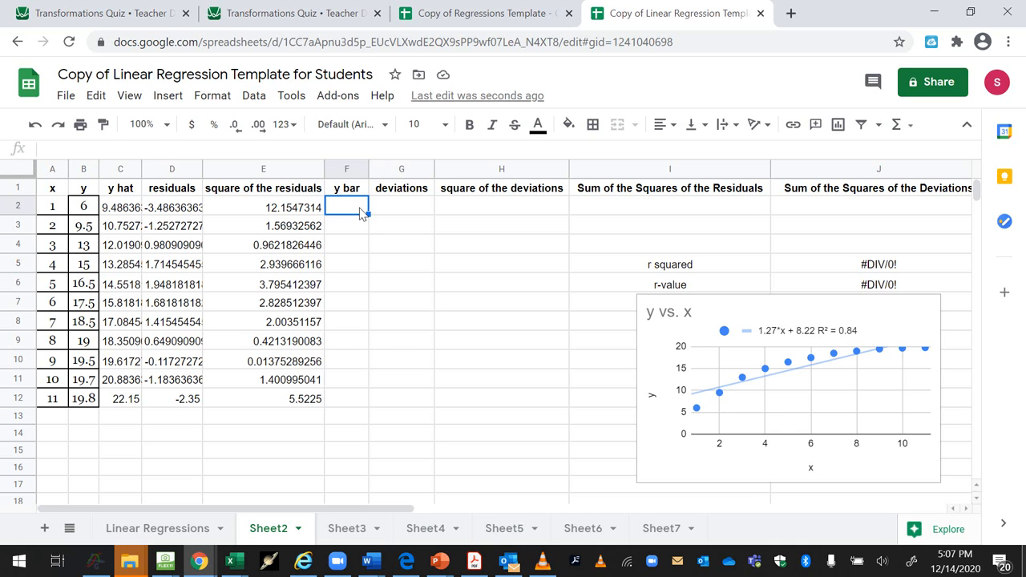
text(=average)
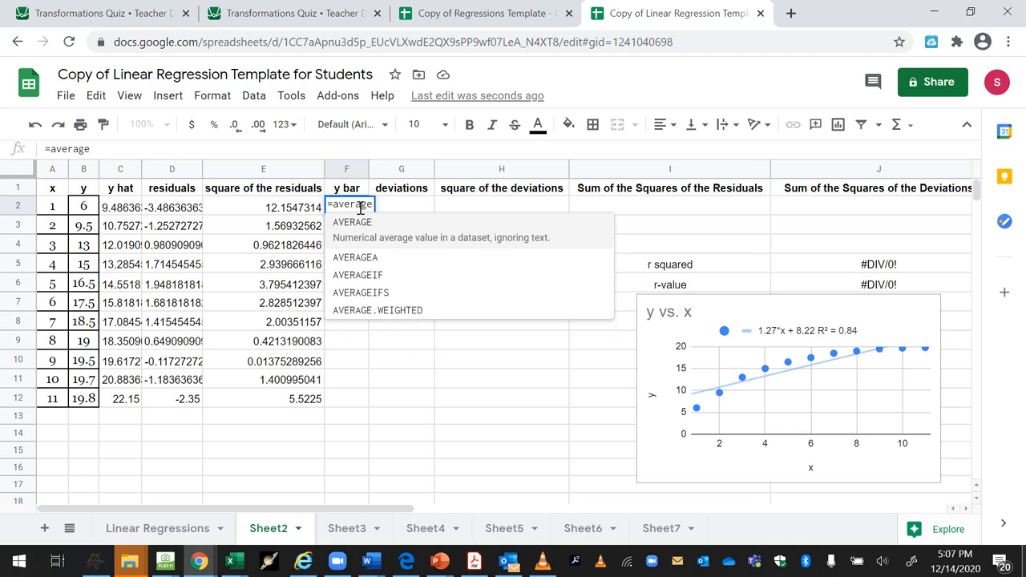
text(()
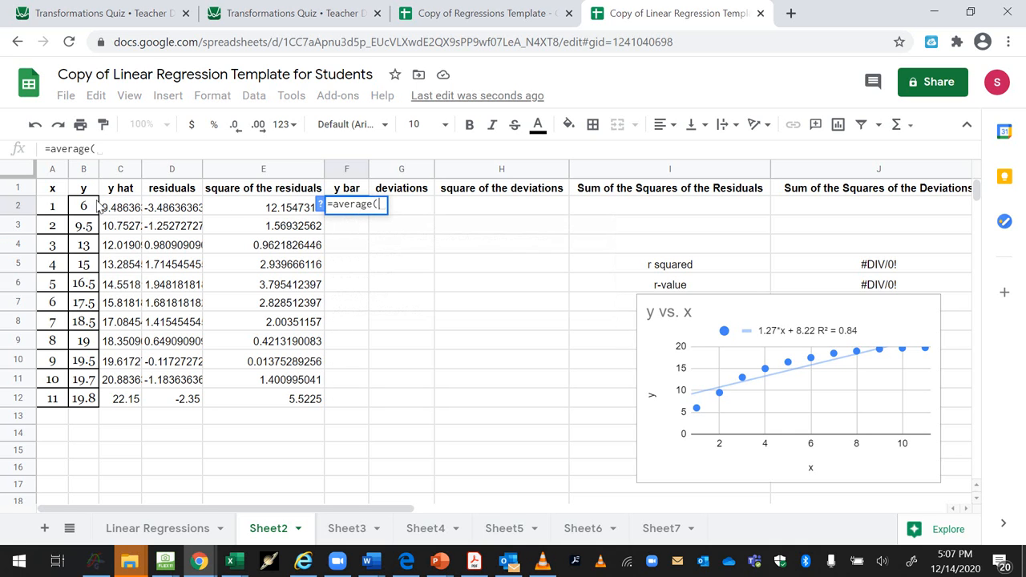
drag(86, 206, 91, 399)
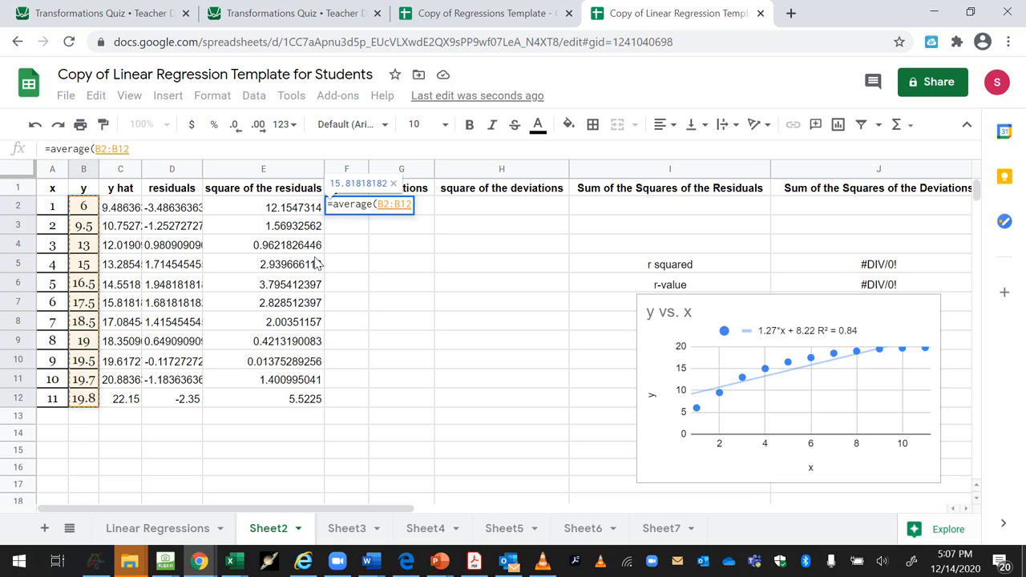
key(Return)
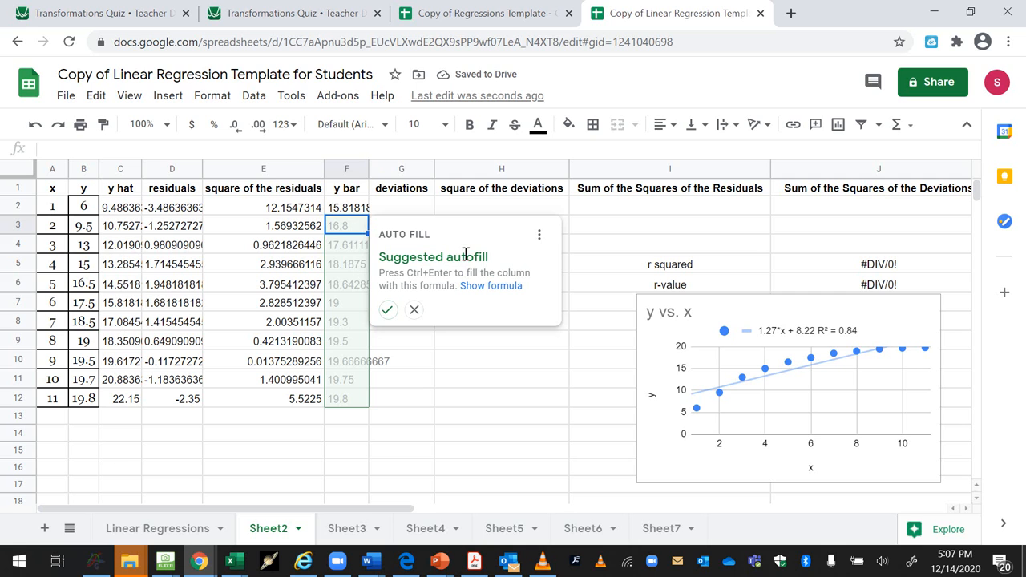
click(501, 367)
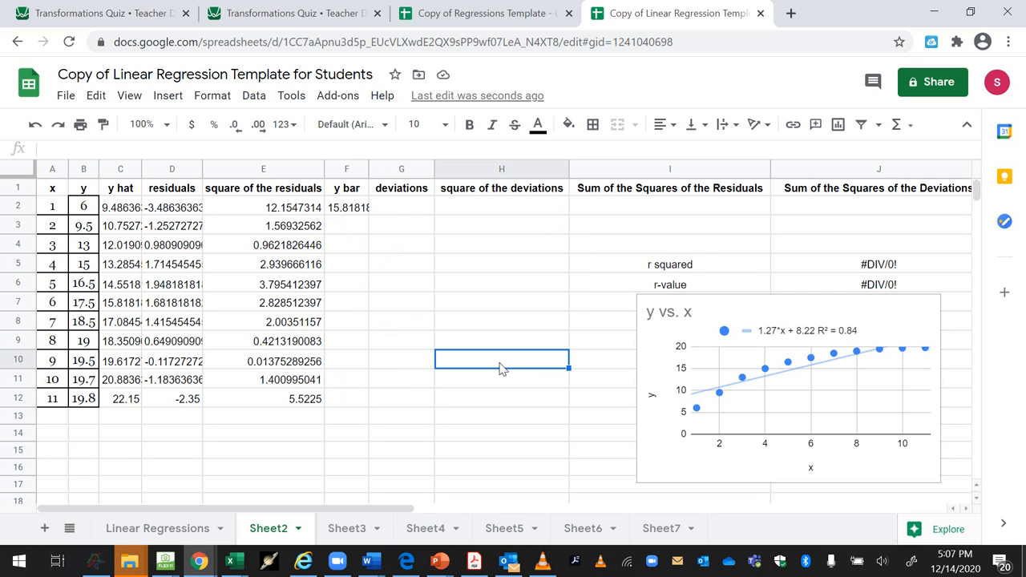
Step: Replace the y bar formula in F2 with the value 15.8 and fill it down to F12
click(356, 212)
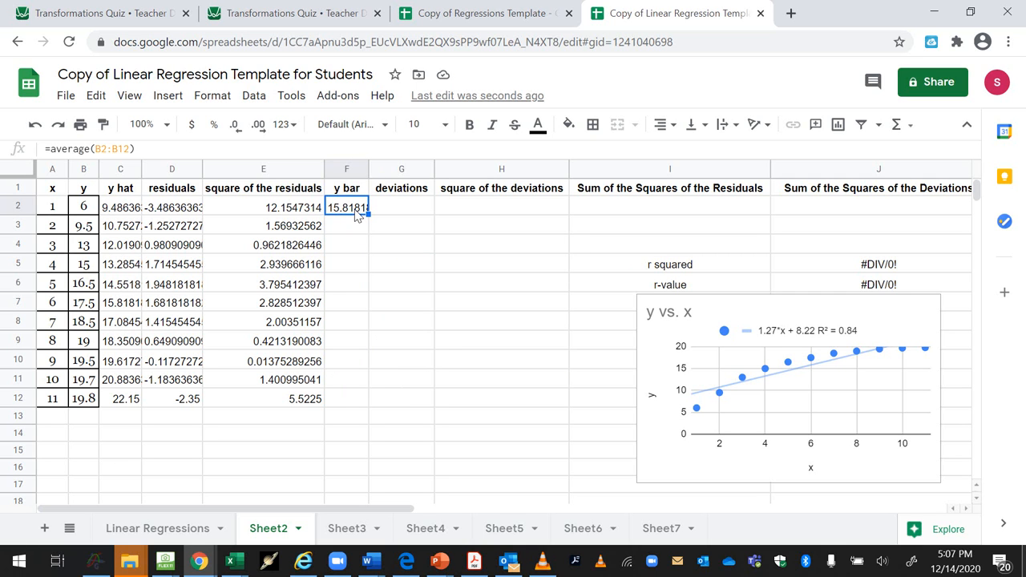
key(Delete)
text(15)
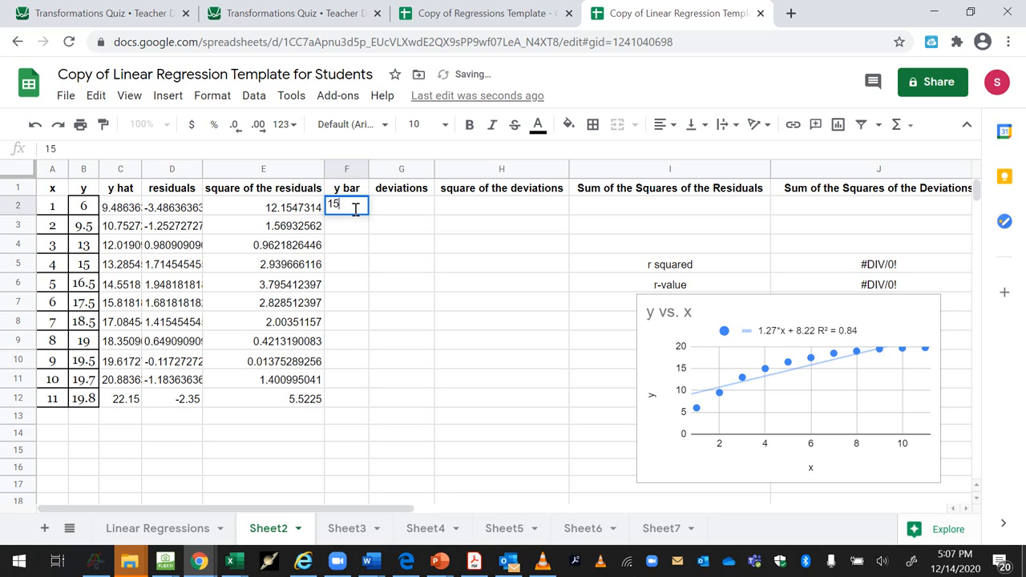
text(.8)
click(409, 279)
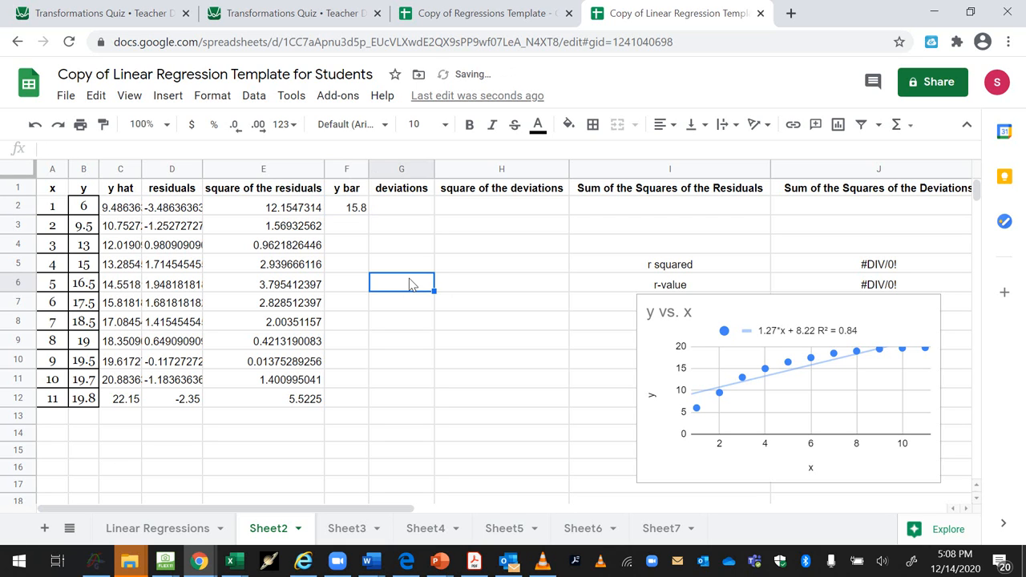
click(348, 210)
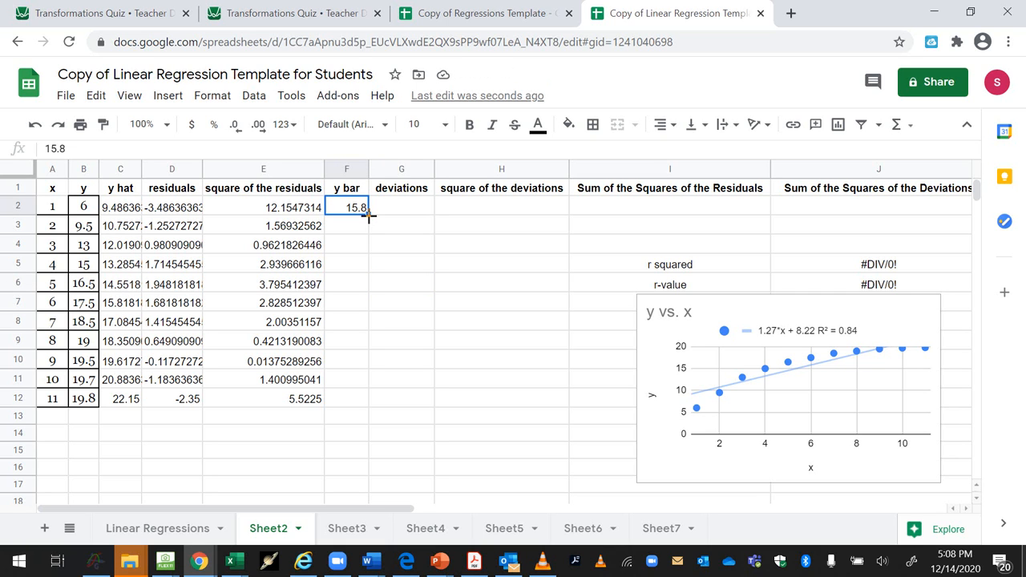
drag(368, 214, 362, 403)
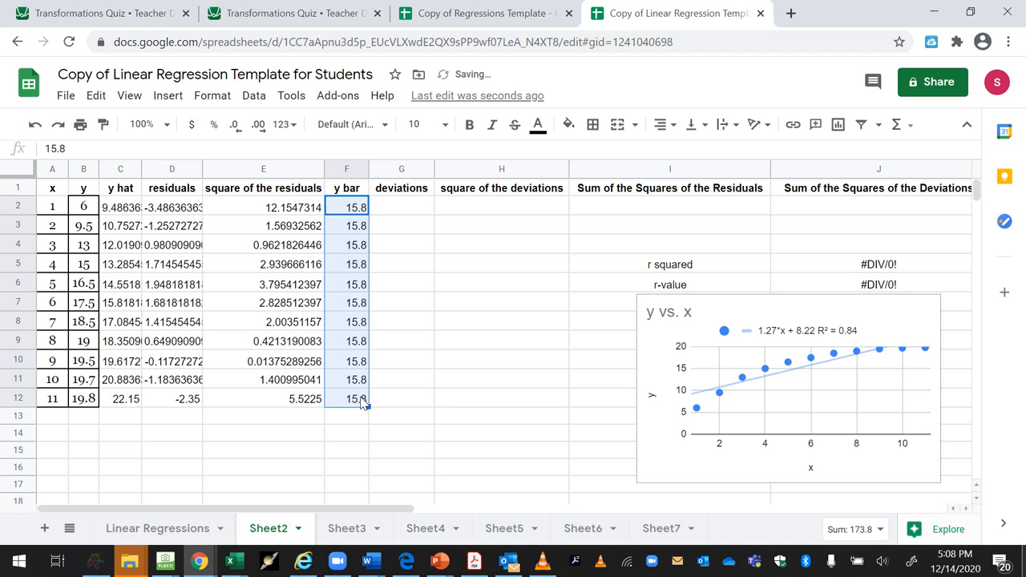
Step: Calculate the deviations with =B2-F2 in G2 and fill the formula down to G12 manually instead of using the suggested autofill
click(396, 206)
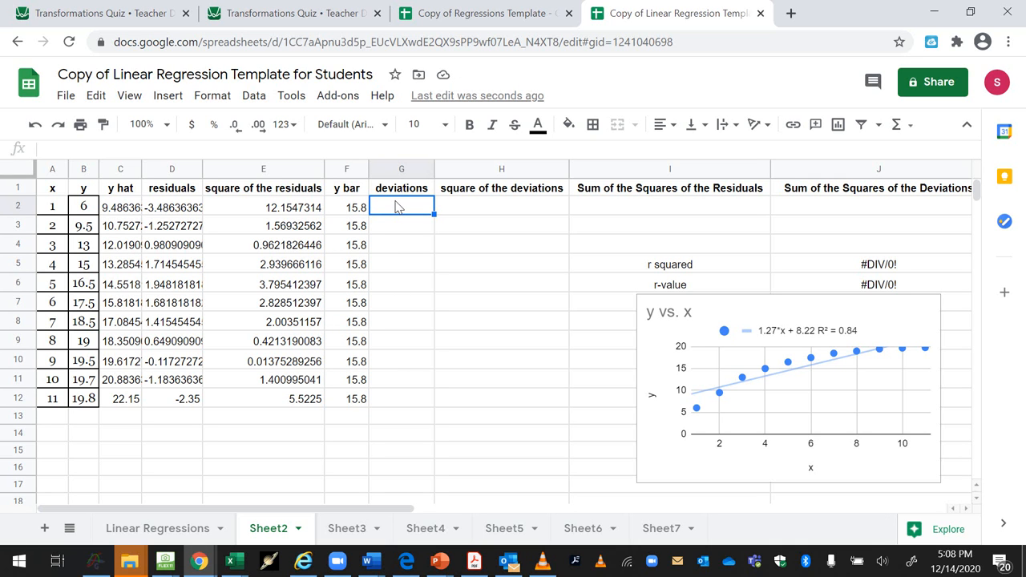
text(=)
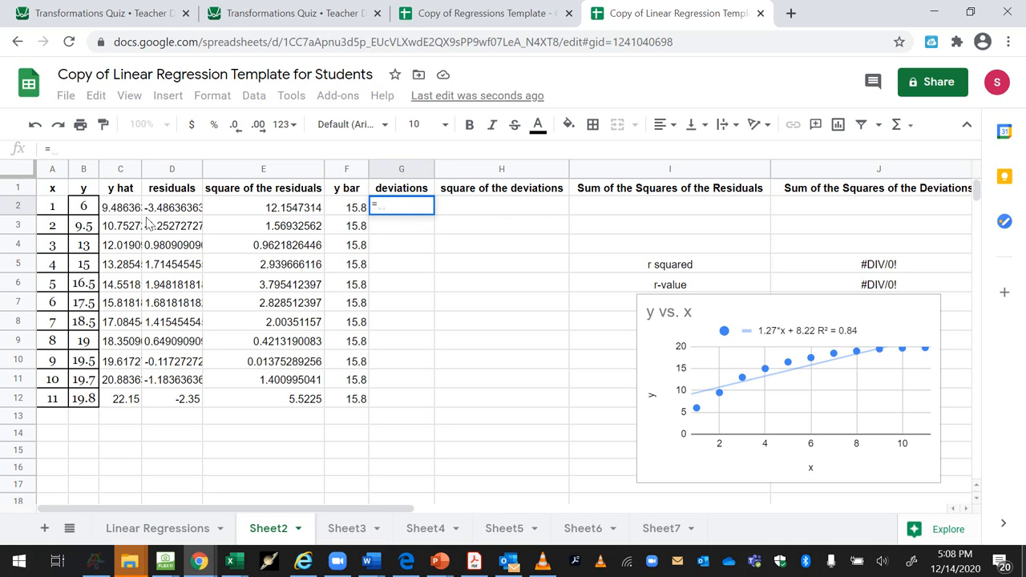
click(90, 206)
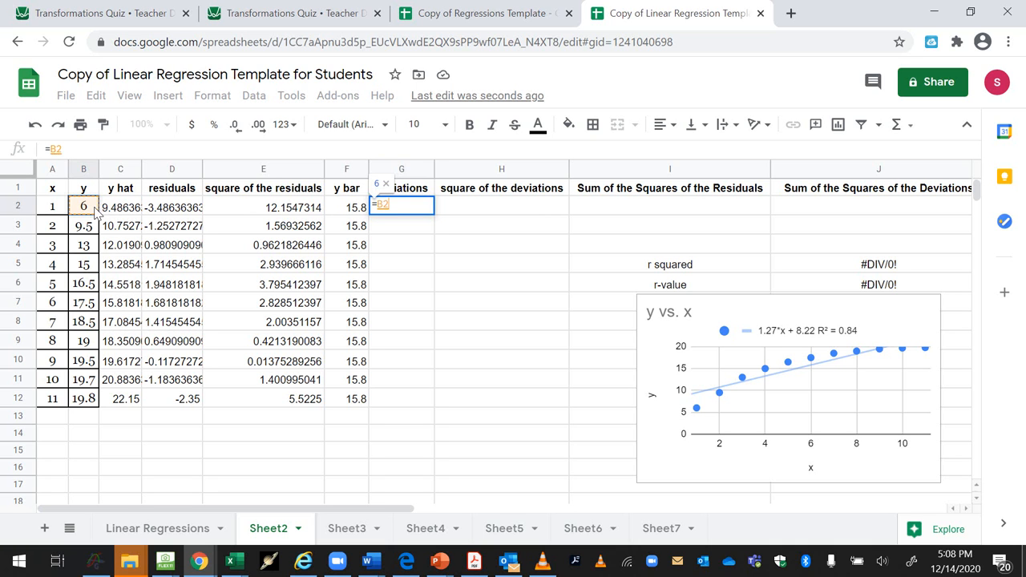
text(-)
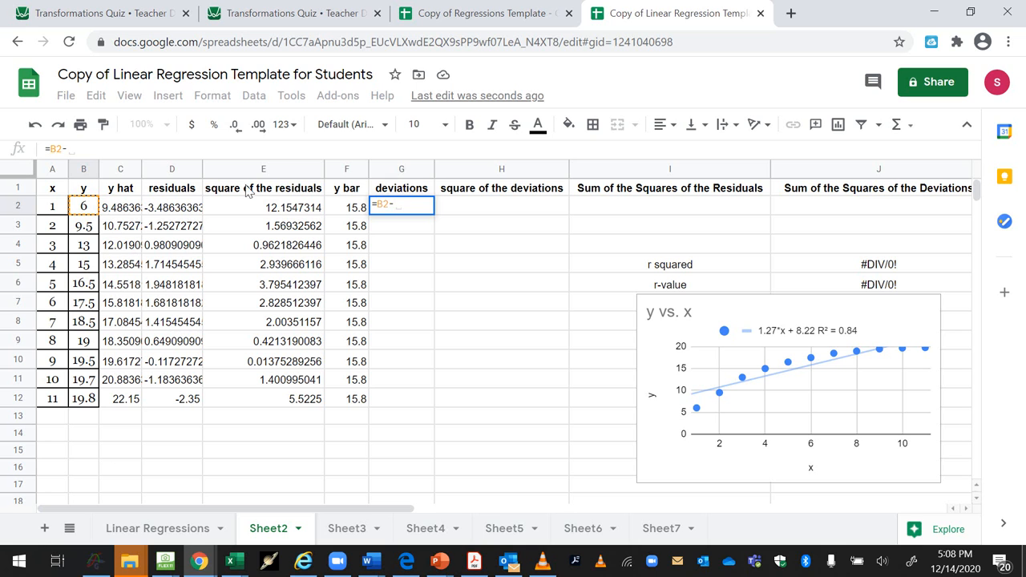
click(351, 212)
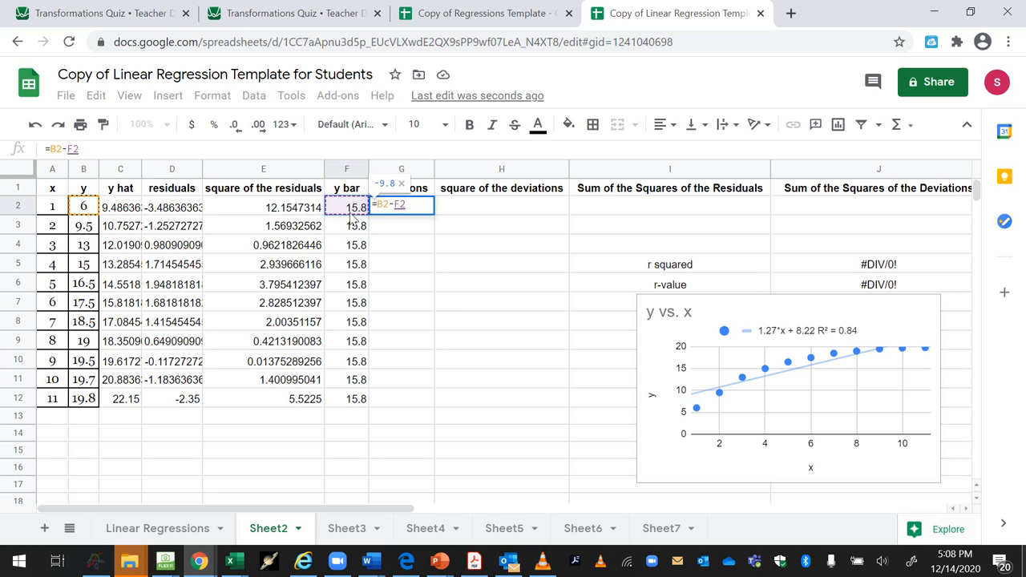
key(Return)
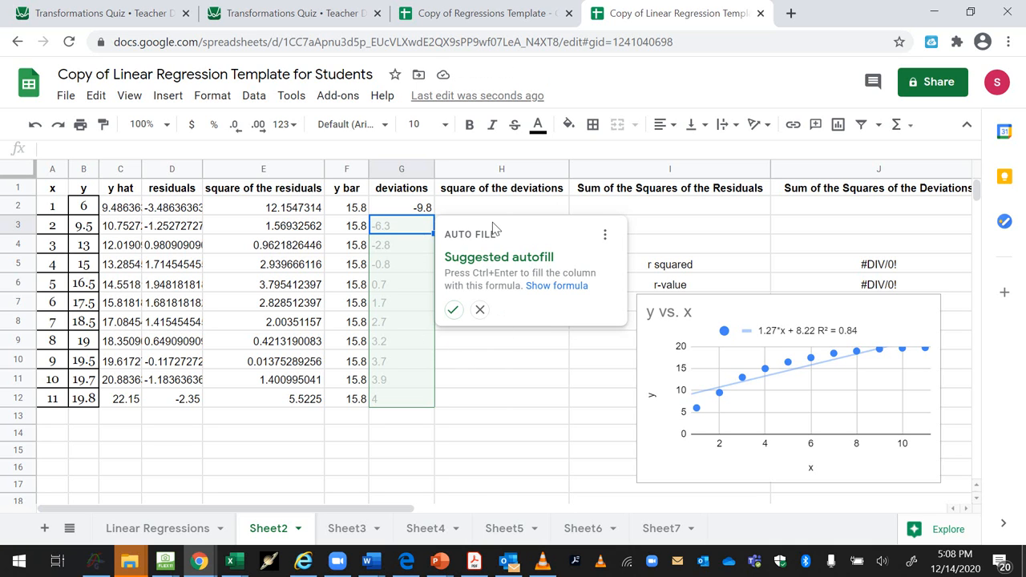
click(517, 405)
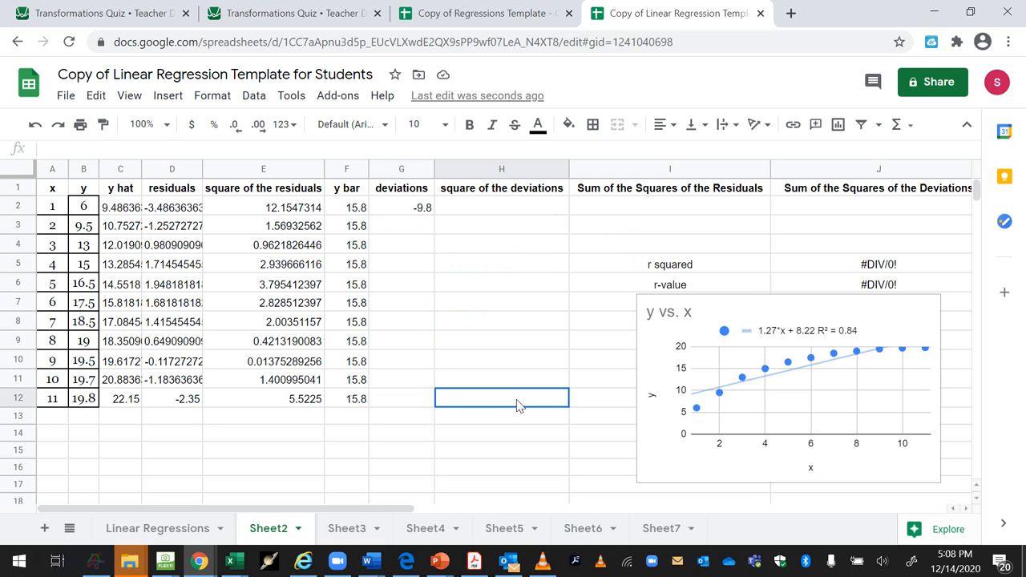
click(403, 210)
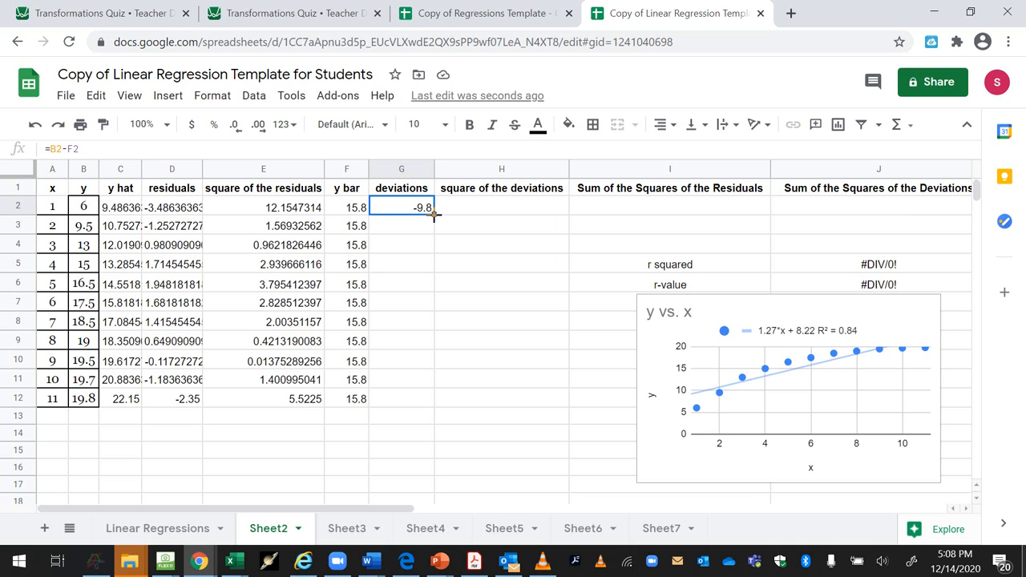
drag(433, 214, 430, 403)
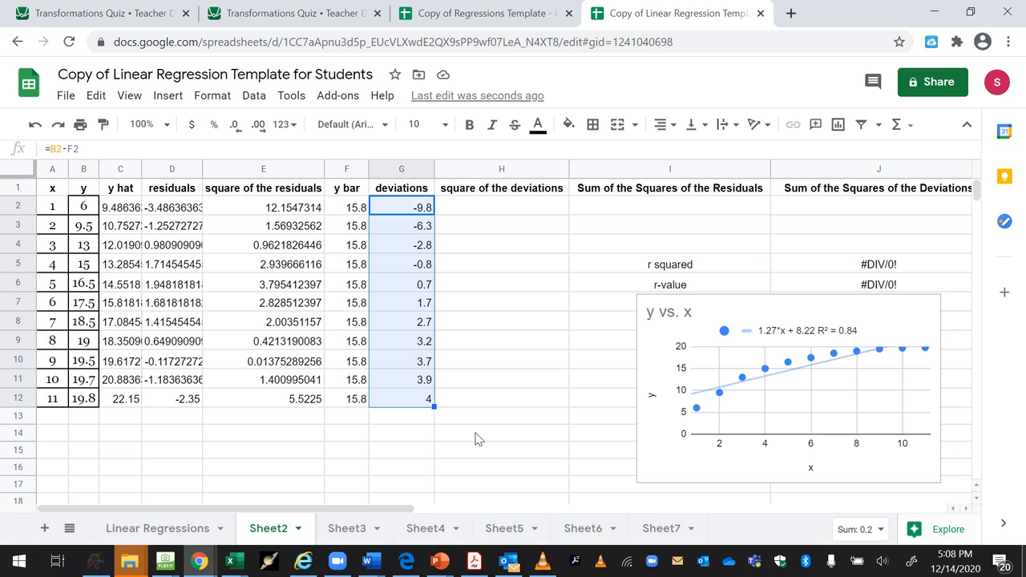
Step: Square the deviations with =G2^2 in H2, fill the formula down to H12, and check rows 11 and 12 against their deviations
click(495, 210)
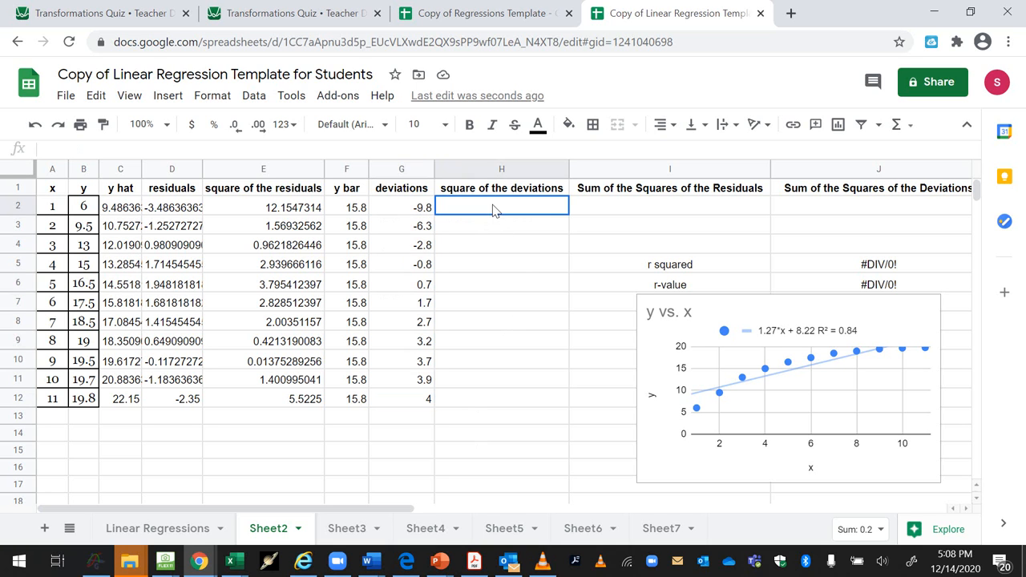
text(=)
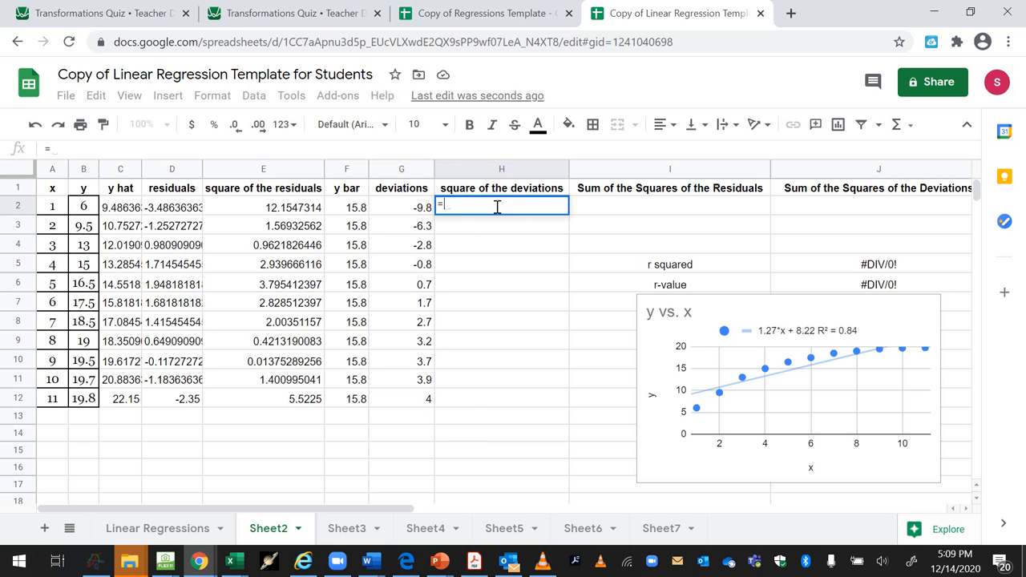
click(417, 215)
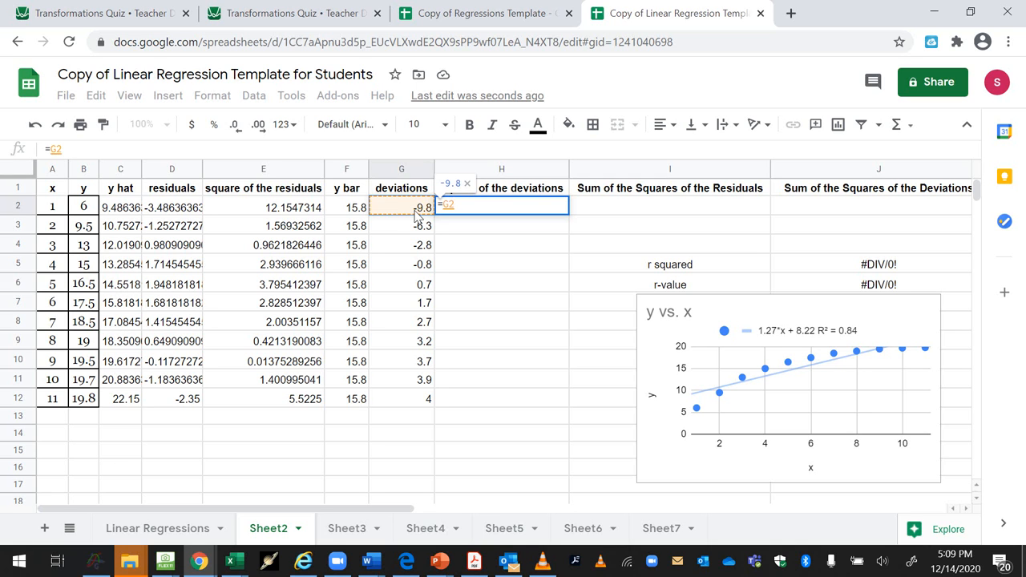
text(^2)
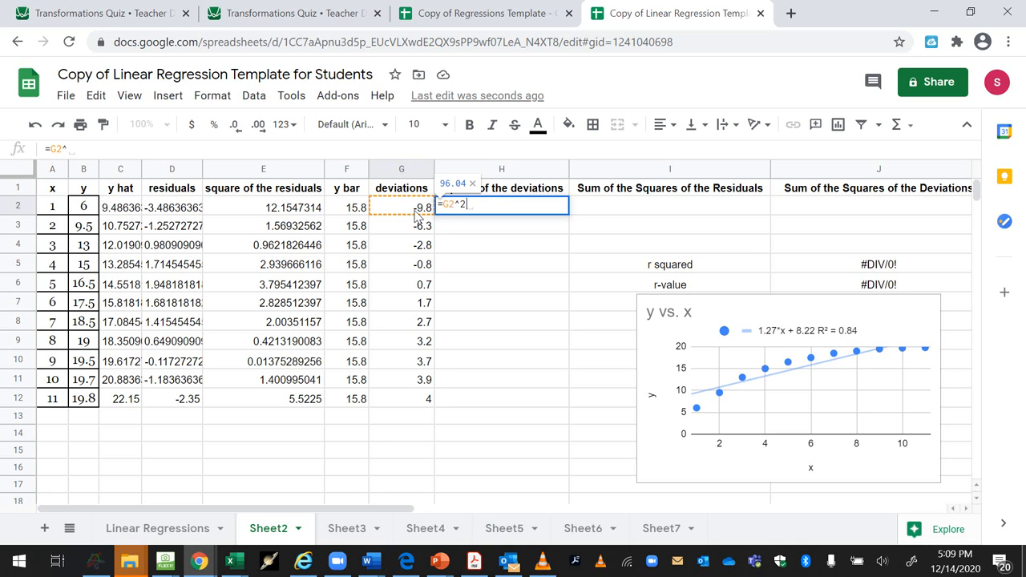
key(Return)
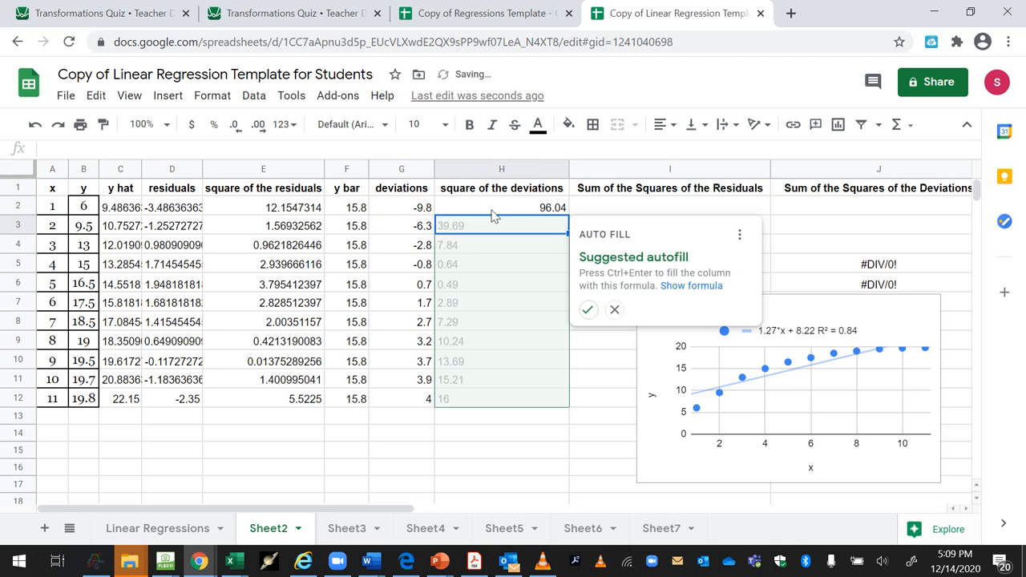
click(615, 310)
click(521, 213)
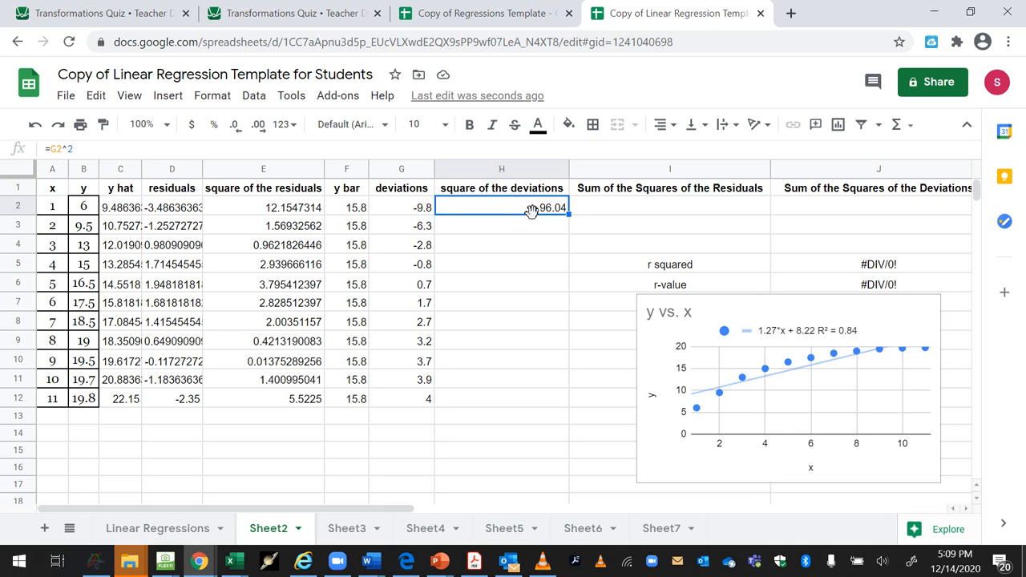
drag(568, 212, 551, 395)
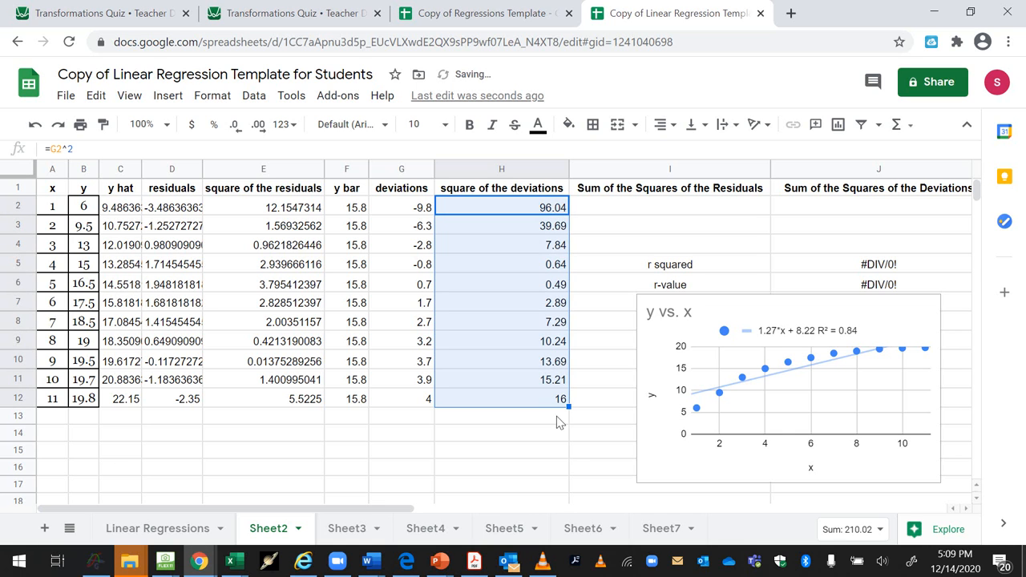
click(507, 433)
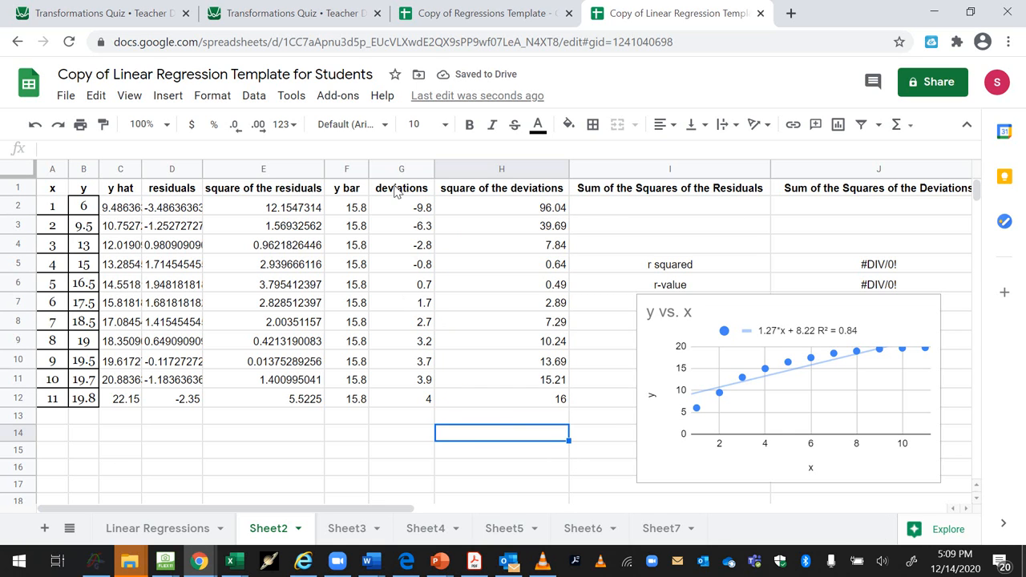
click(427, 399)
click(561, 405)
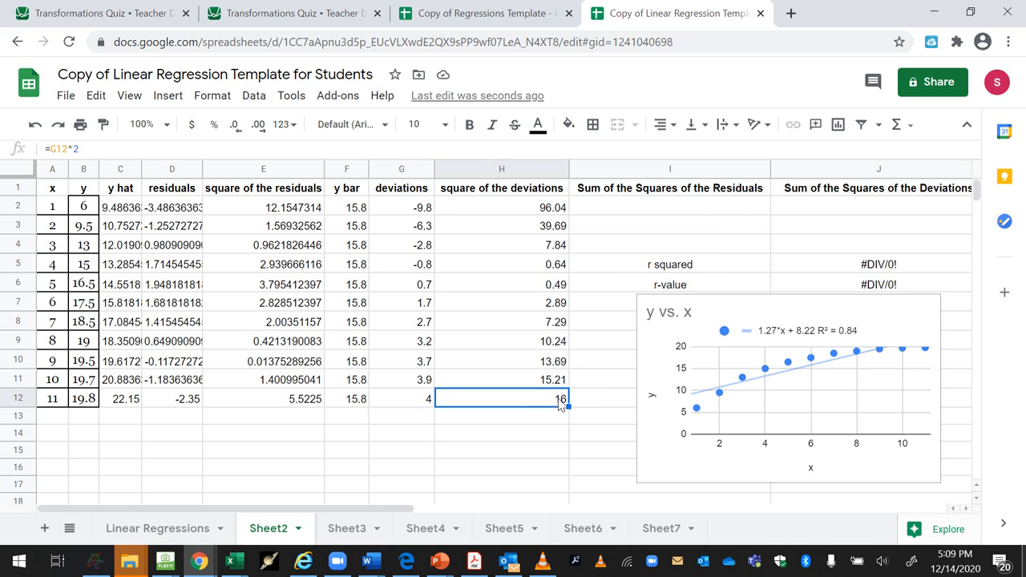
click(420, 383)
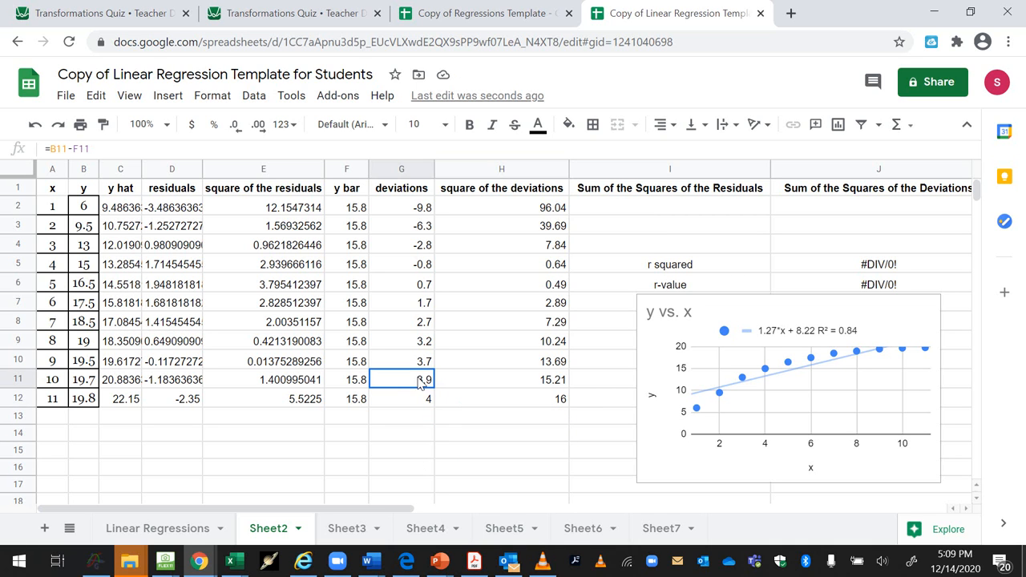
click(533, 389)
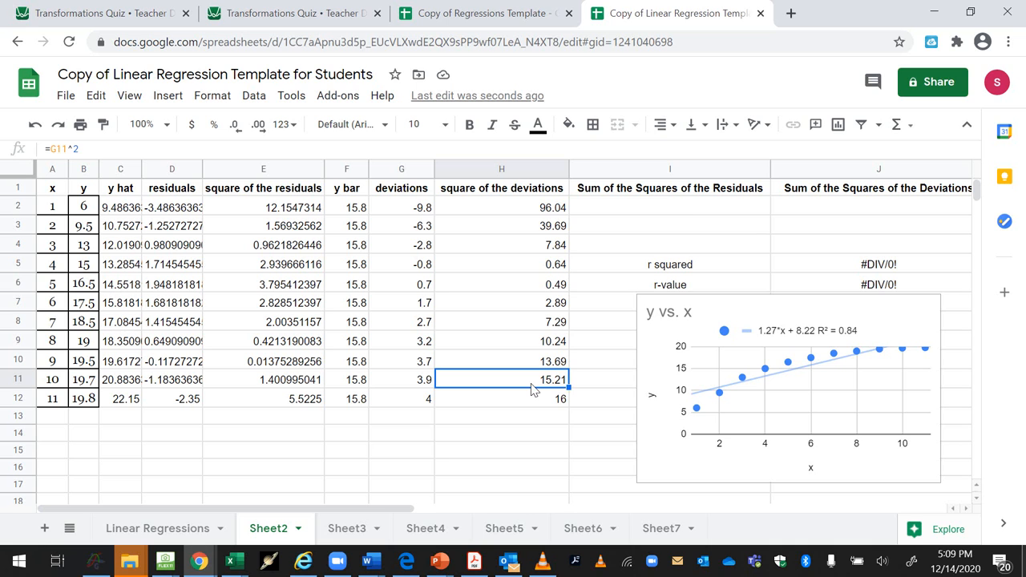
Step: Calculate the sum of the squares of the residuals in I2 with =sum(E2:E12)
click(706, 206)
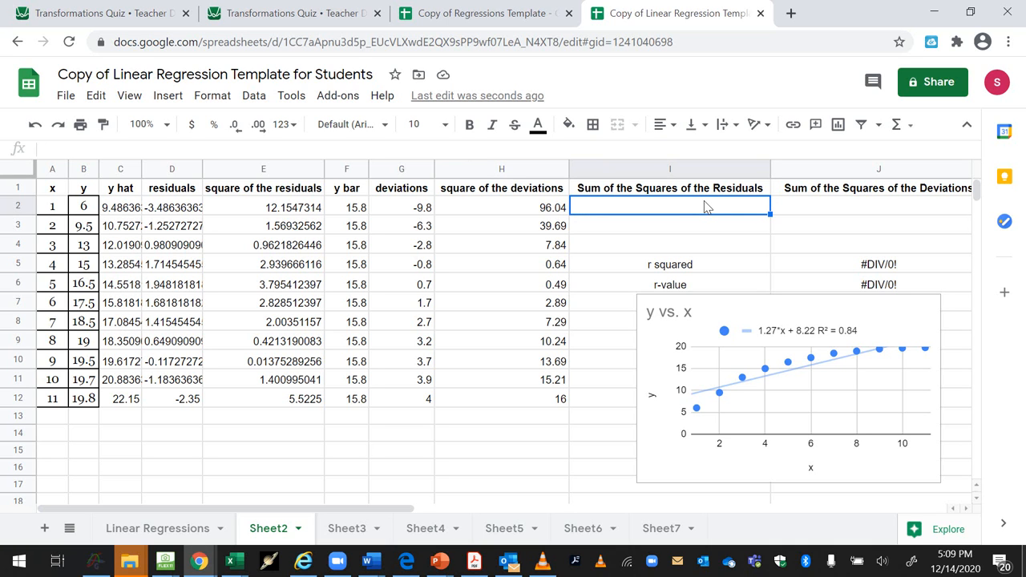
text(=sum()
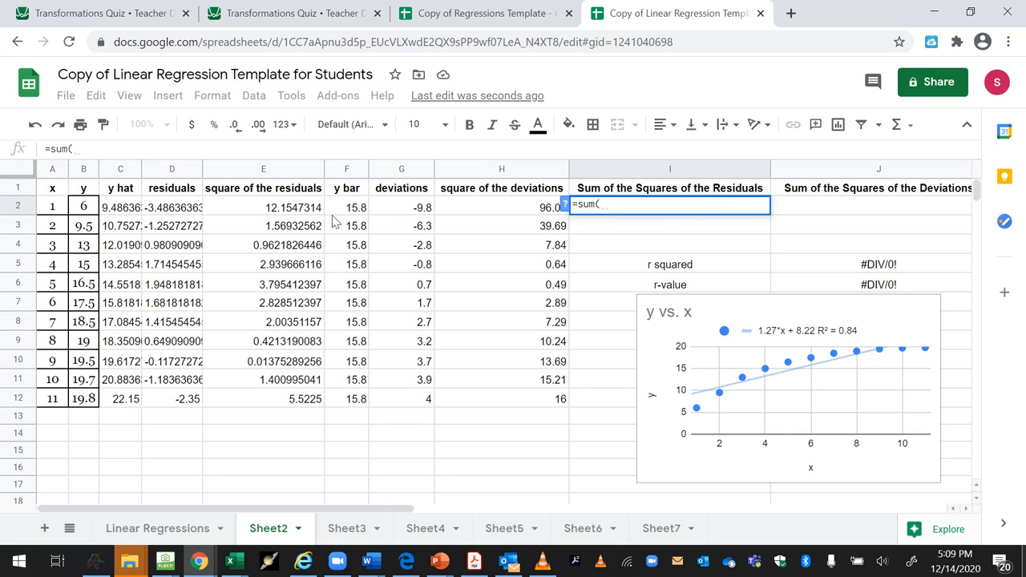
click(300, 208)
drag(300, 208, 296, 399)
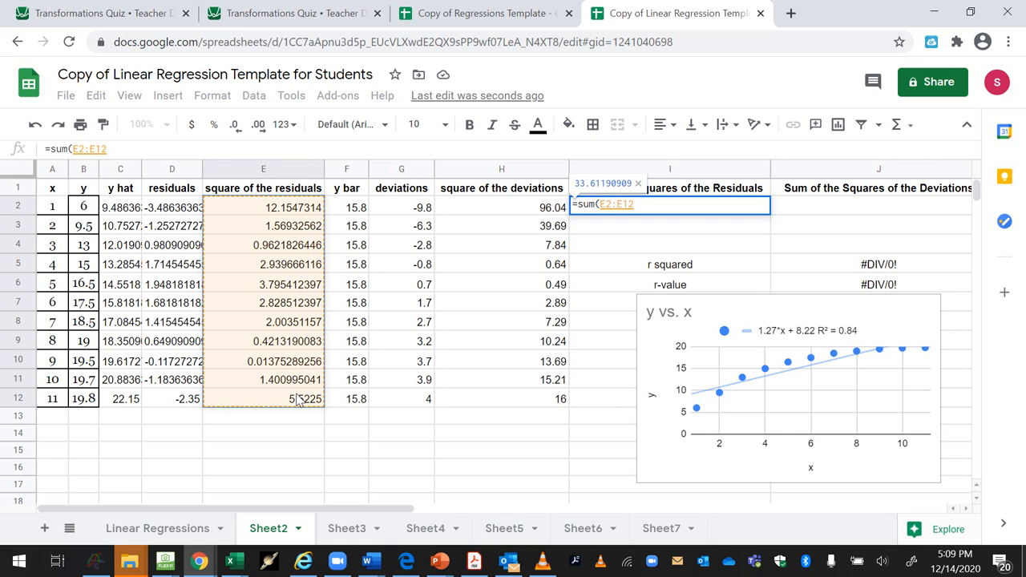
text())
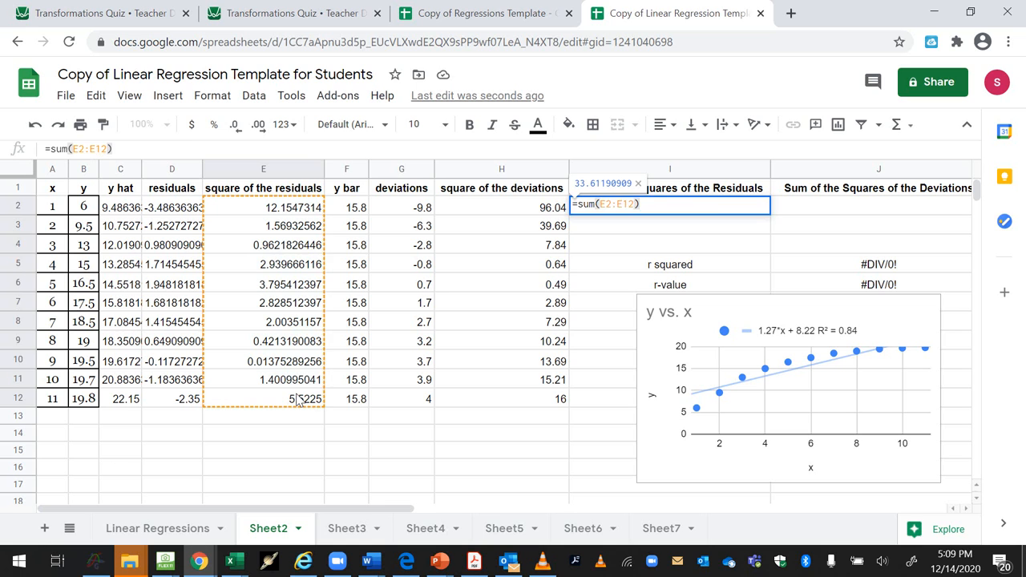
key(Return)
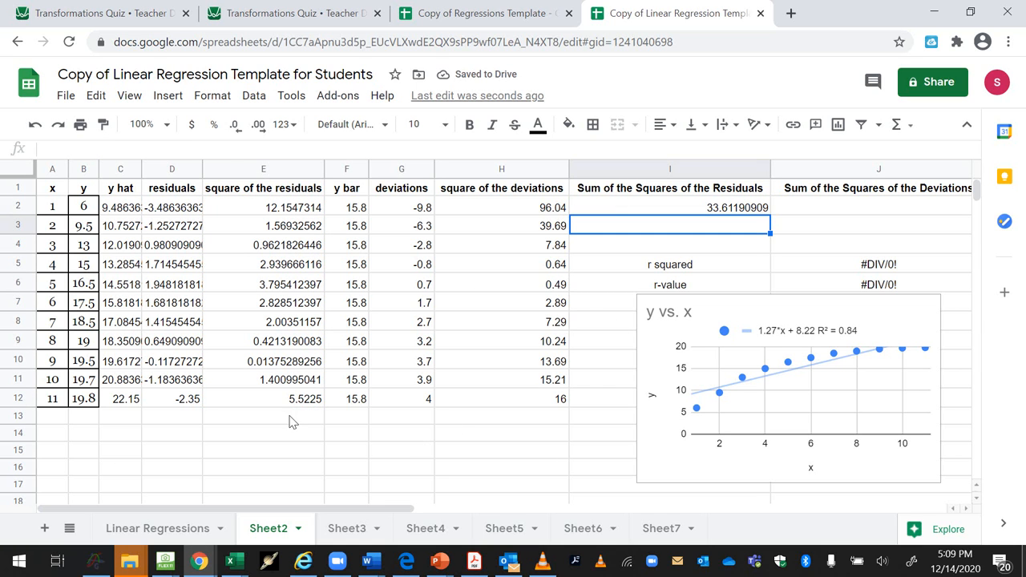
Step: Calculate the sum of the squares of the deviations in J2 with =sum(H2:H12), and inspect the r squared formula in J5
click(832, 209)
text(=sum)
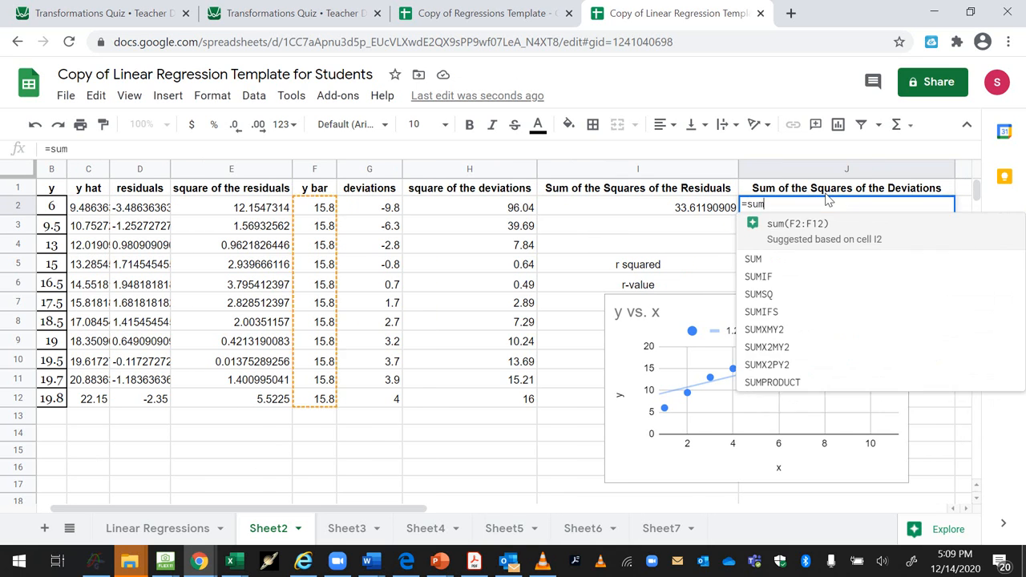
text(()
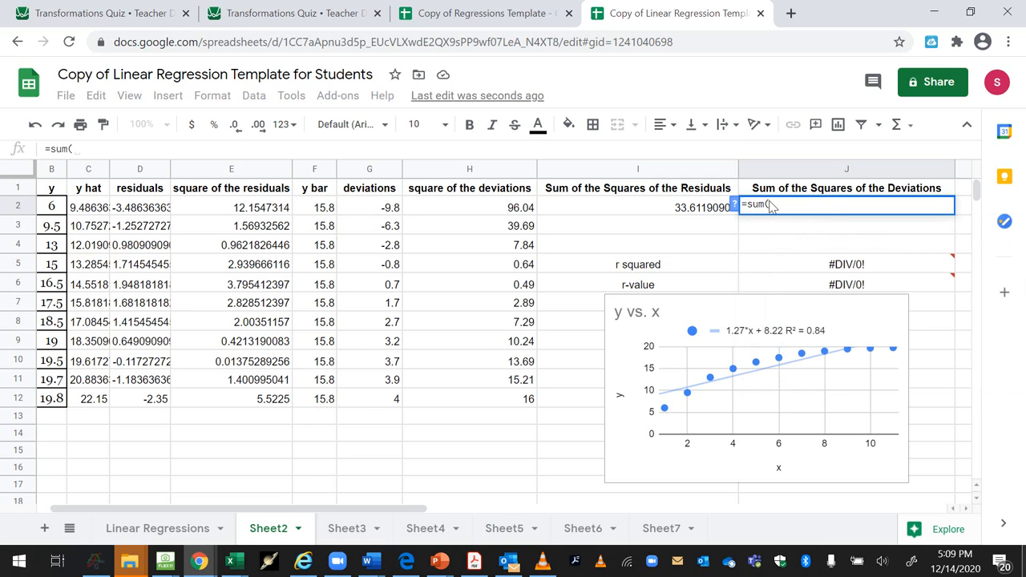
drag(525, 210, 519, 399)
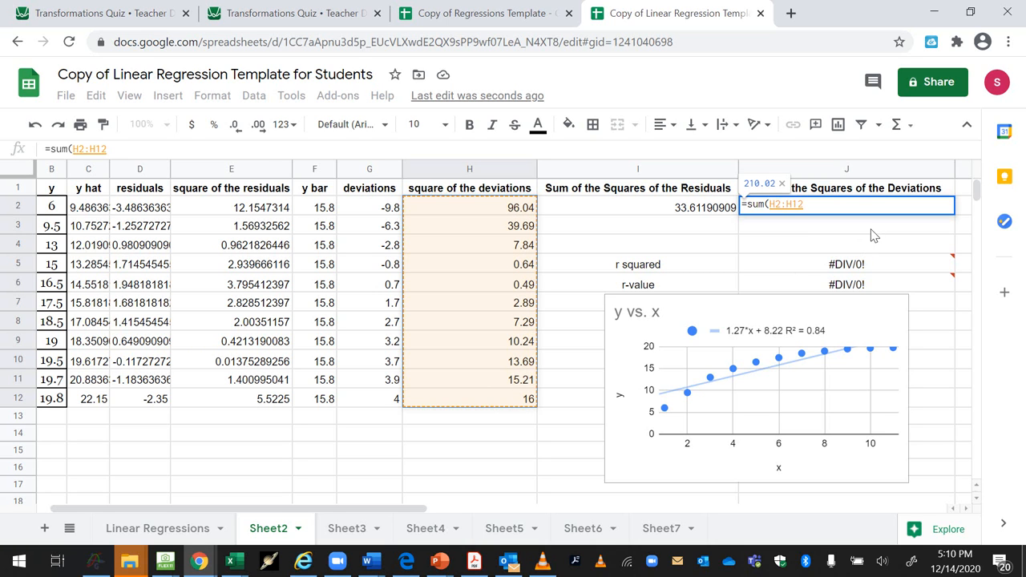
text())
key(Return)
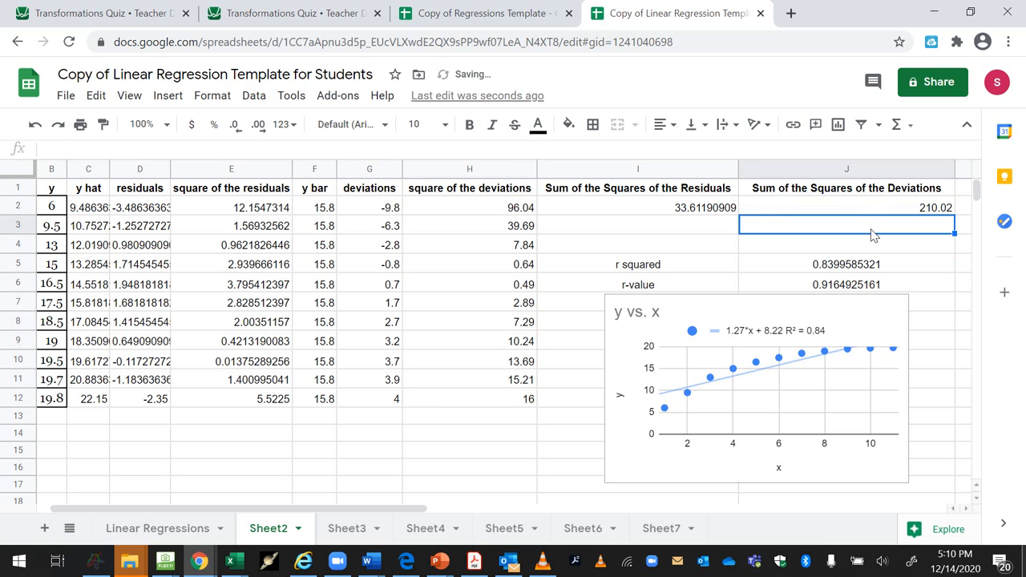
click(907, 210)
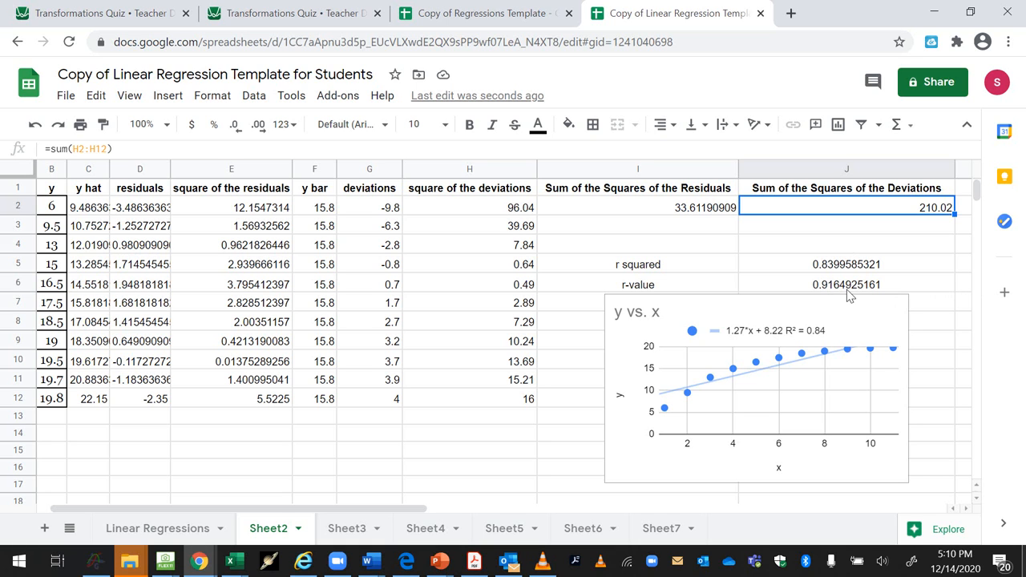
click(871, 270)
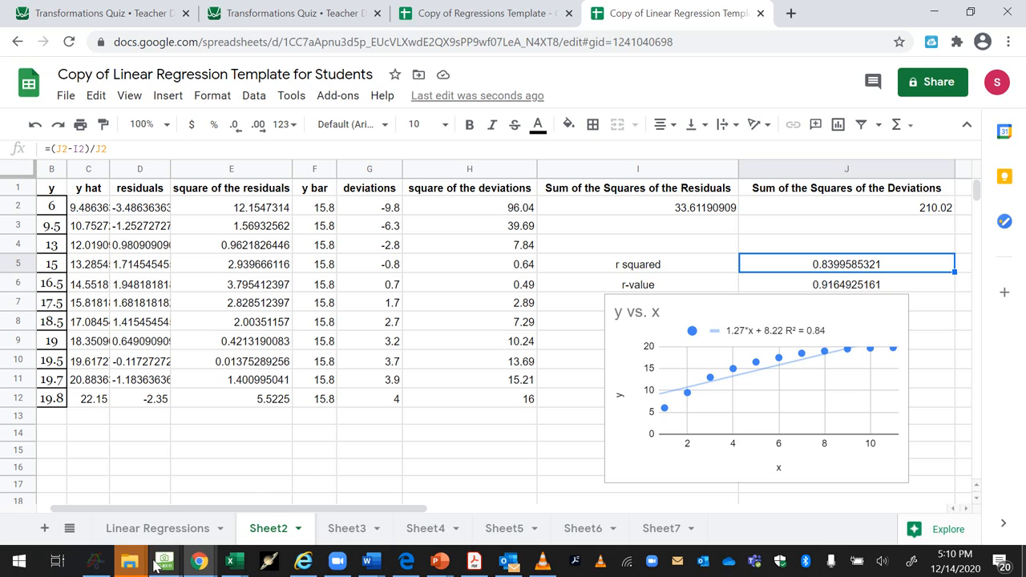
mouse_move(163, 565)
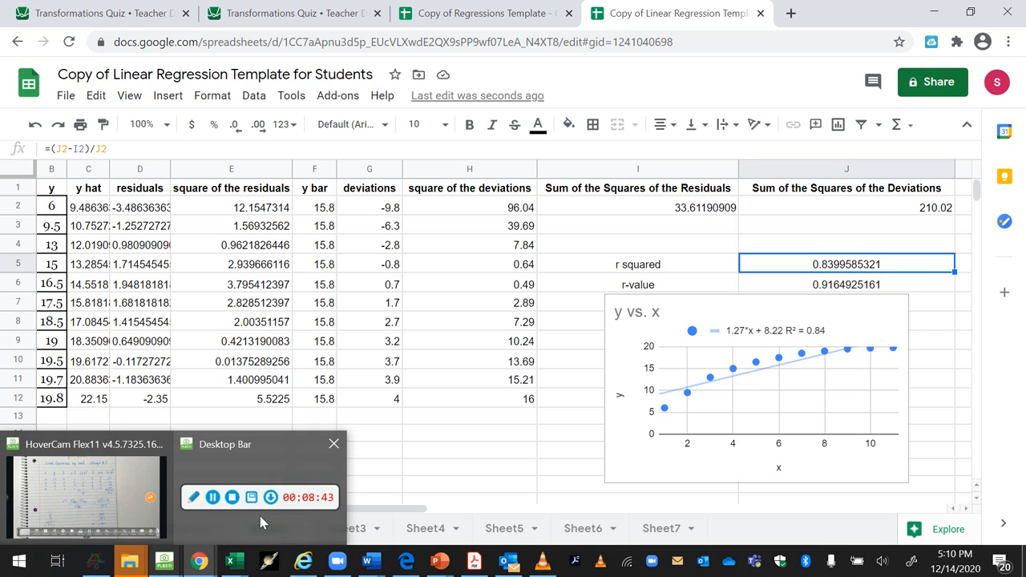
mouse_move(260, 512)
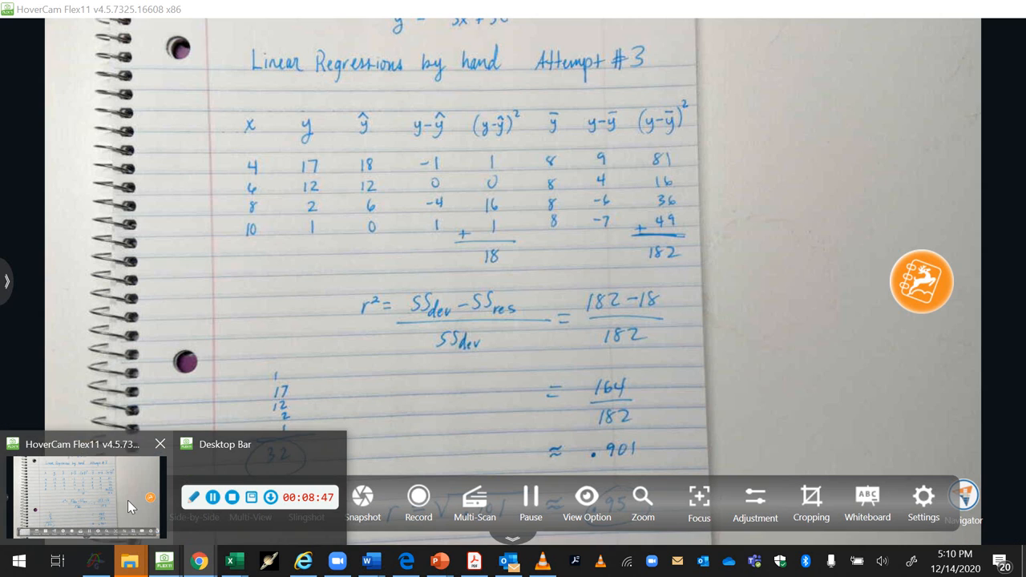
click(125, 500)
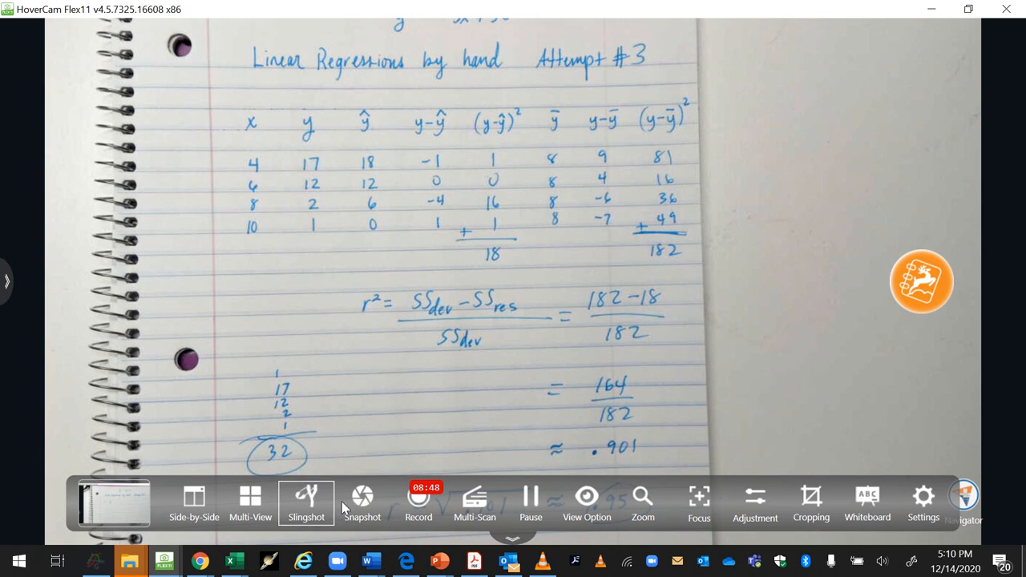
click(418, 503)
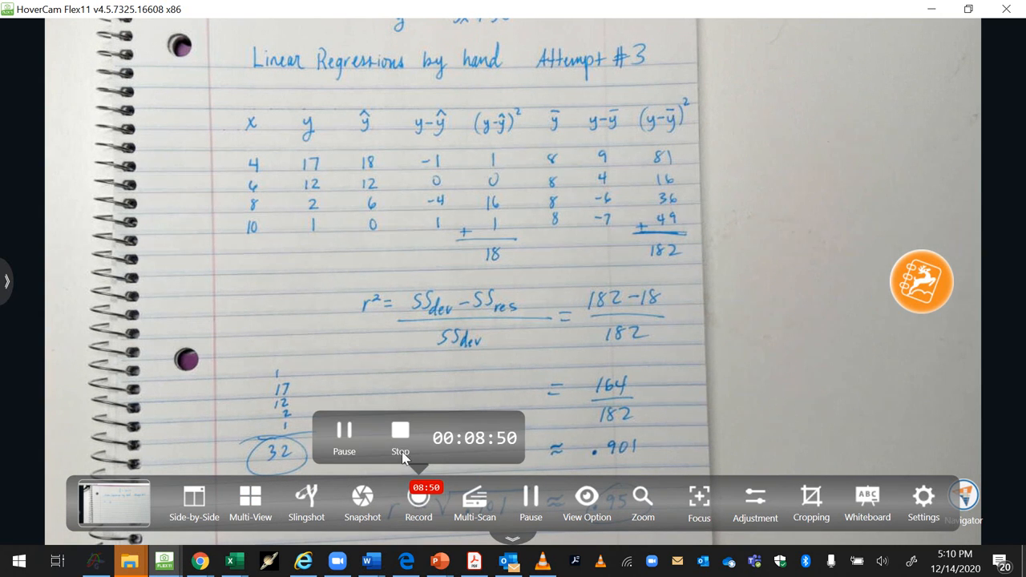